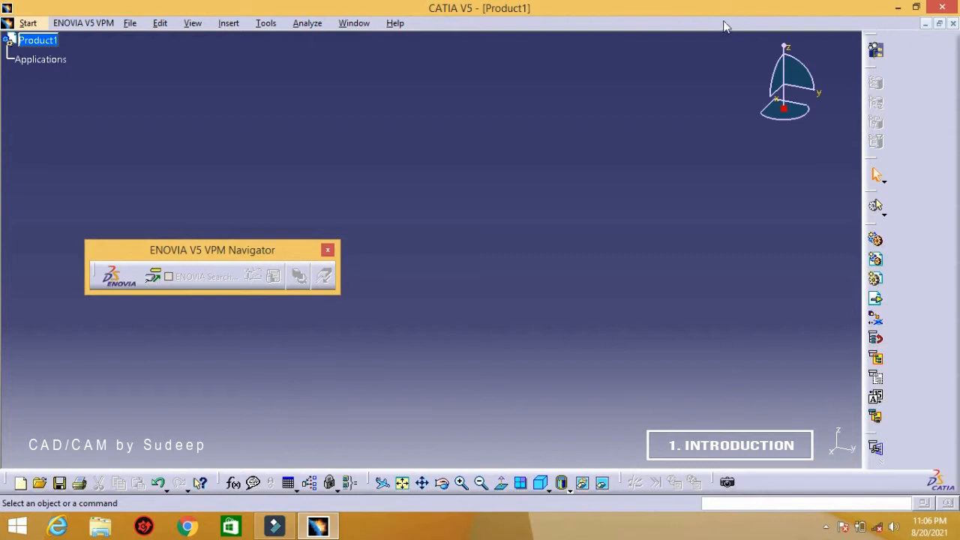
Restore the Product1 document to a floating window, move it lower in the workspace, and close it
click(916, 8)
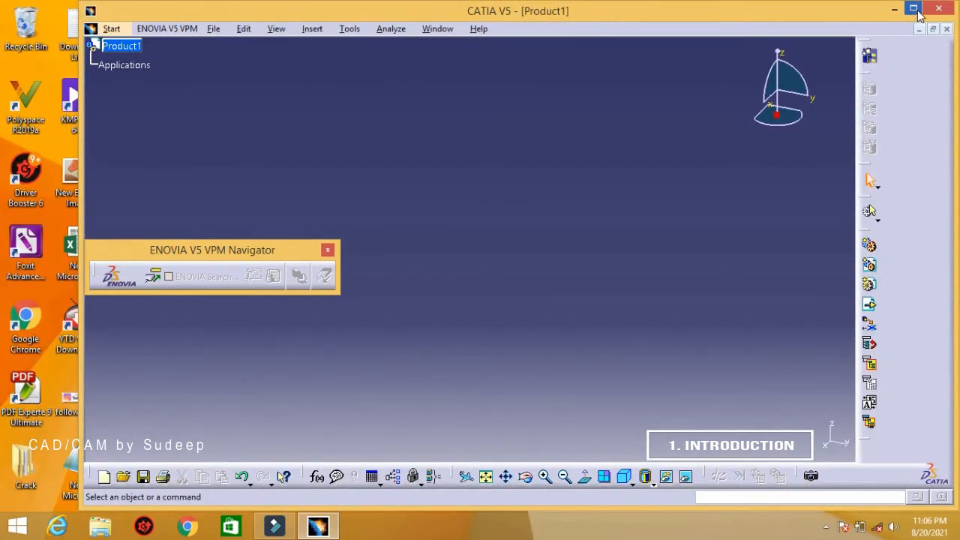
click(916, 9)
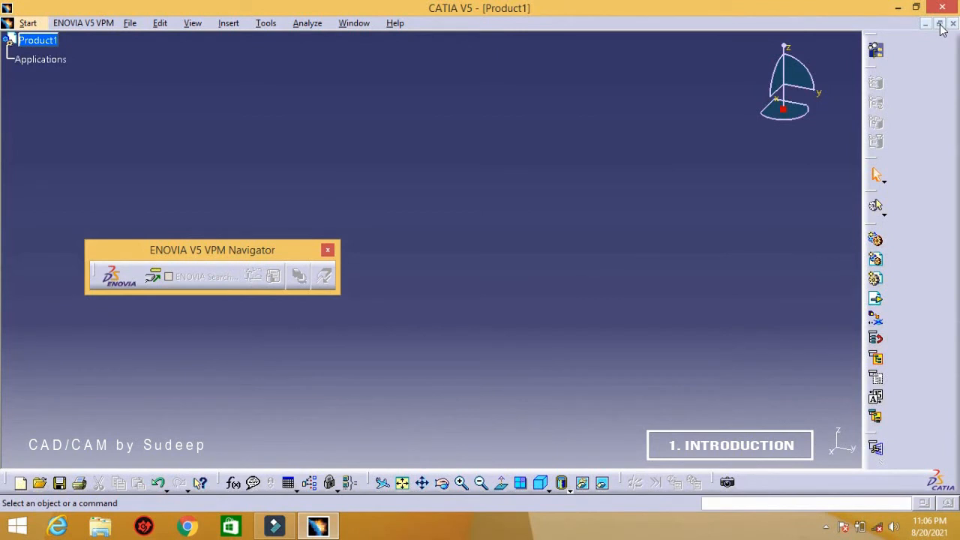
click(939, 25)
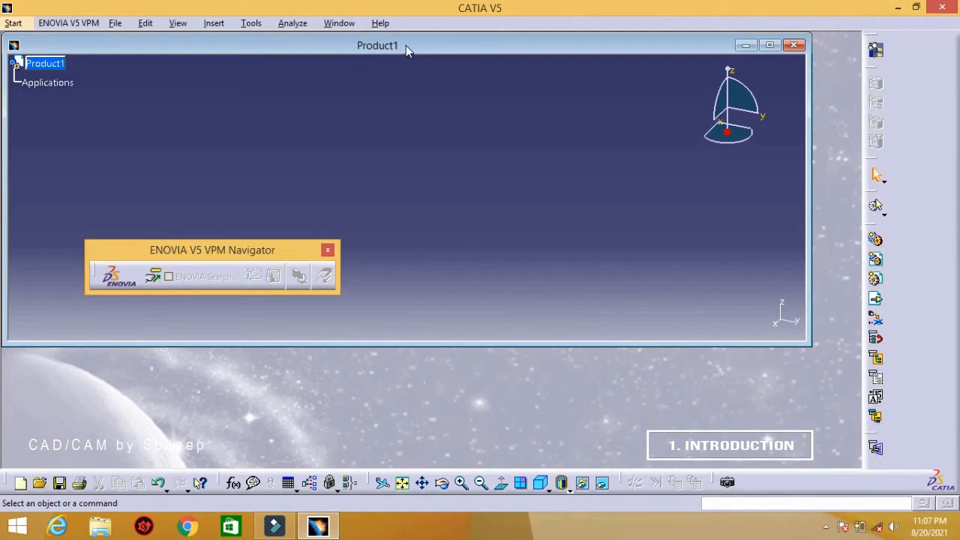
drag(406, 45, 406, 85)
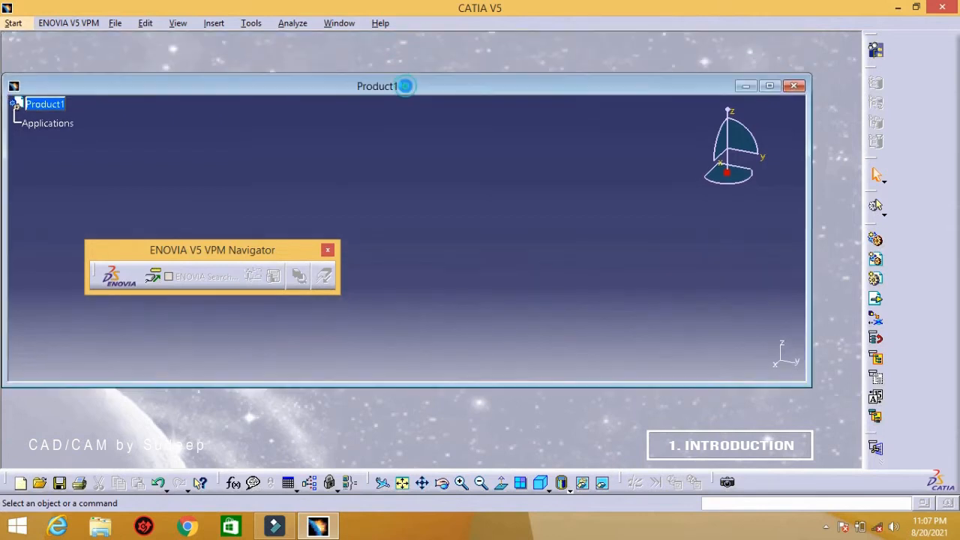
click(345, 25)
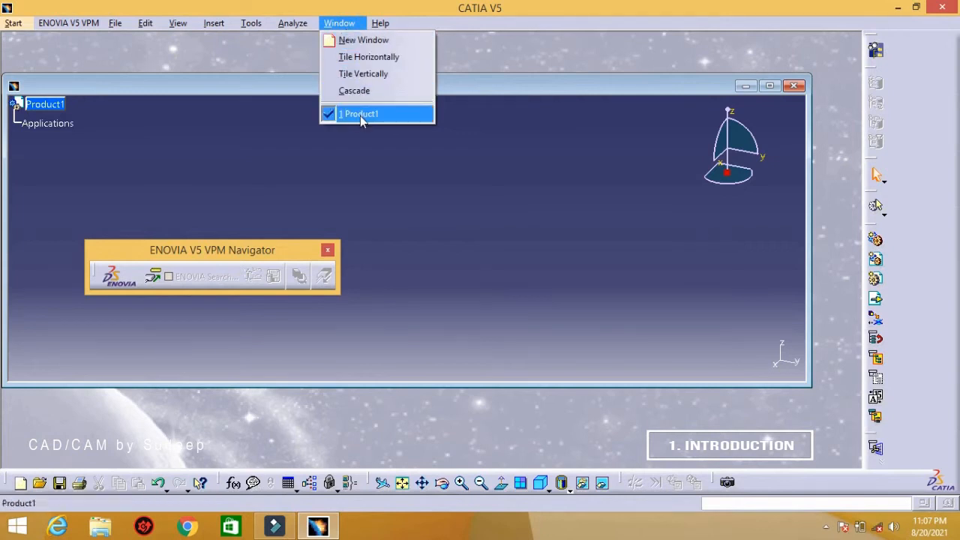
click(795, 87)
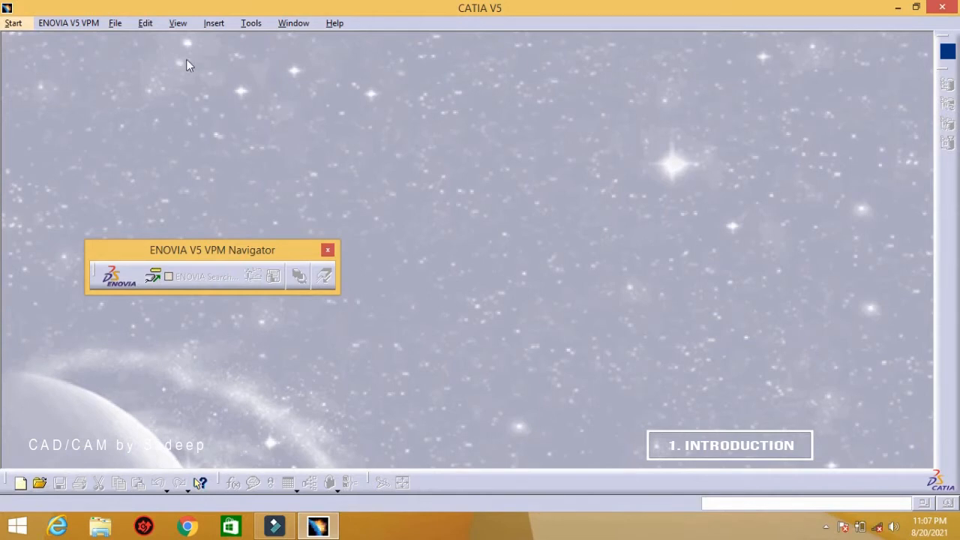
Create a new part in the Mechanical Design Part Design workbench, entering the author's first name as the part name
click(15, 24)
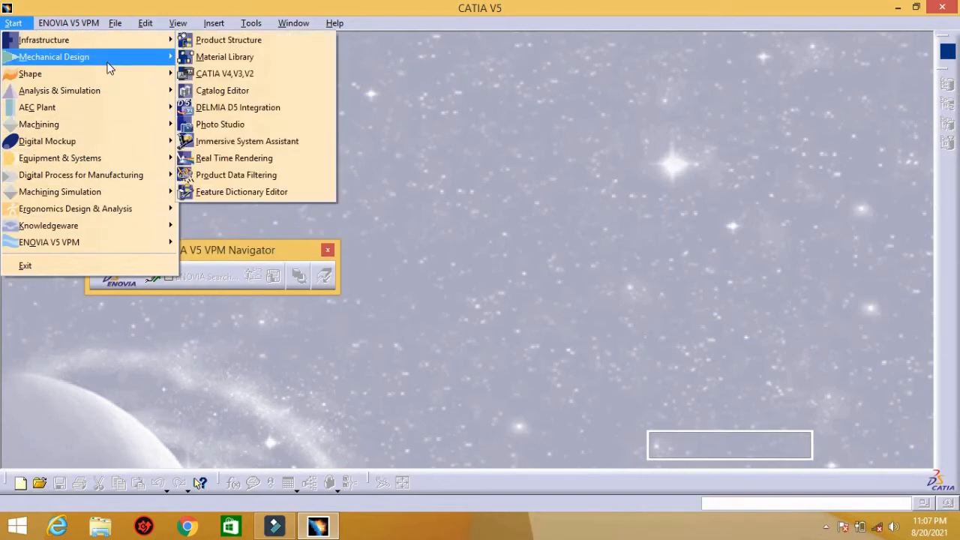
mouse_move(108, 63)
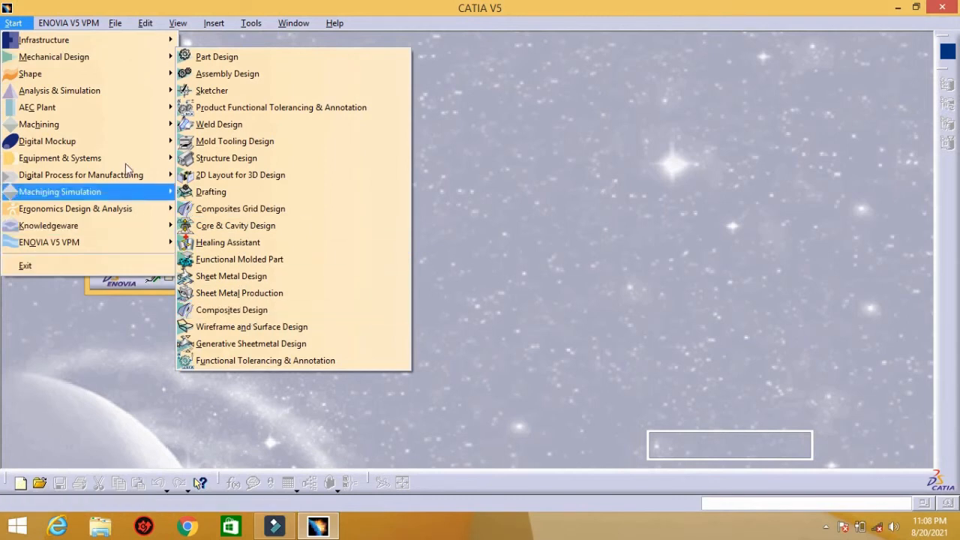
mouse_move(162, 60)
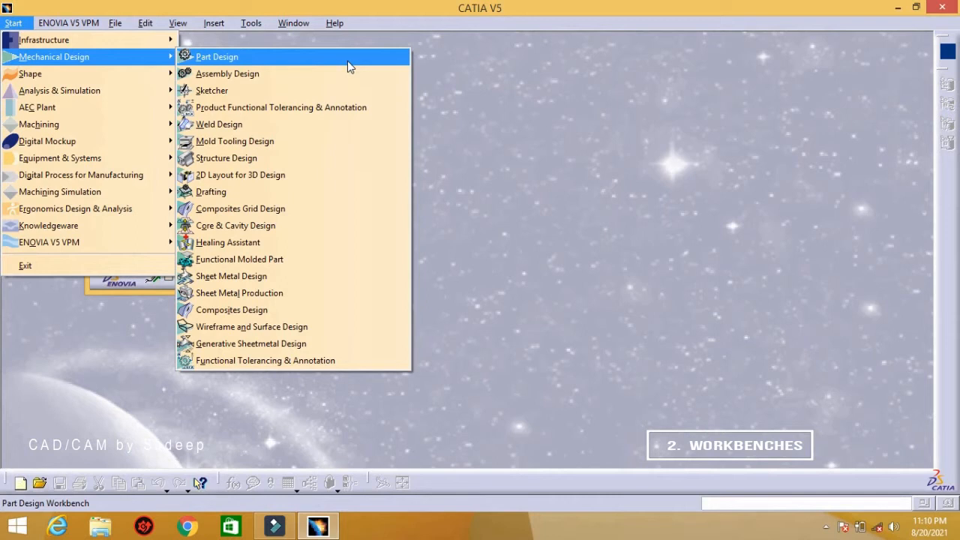
click(14, 24)
click(15, 23)
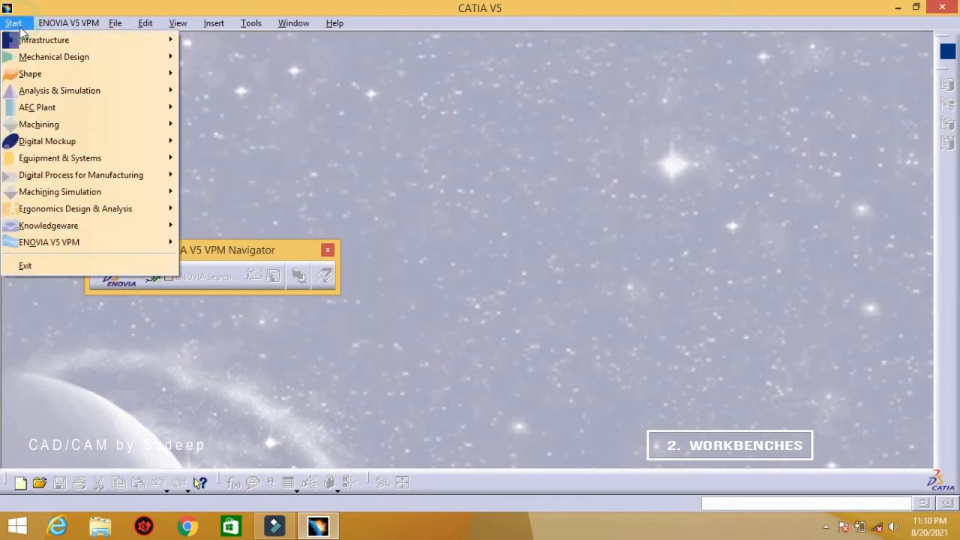
mouse_move(52, 65)
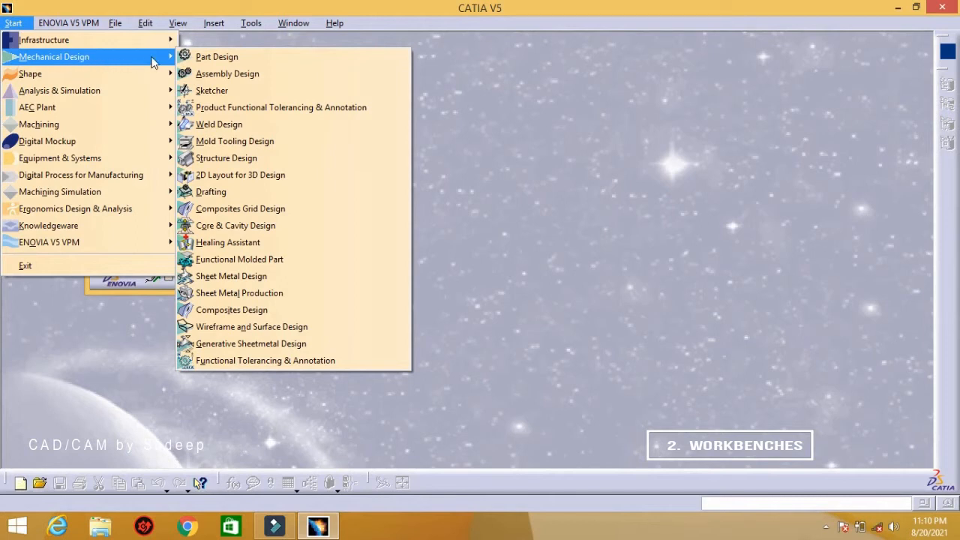
click(260, 60)
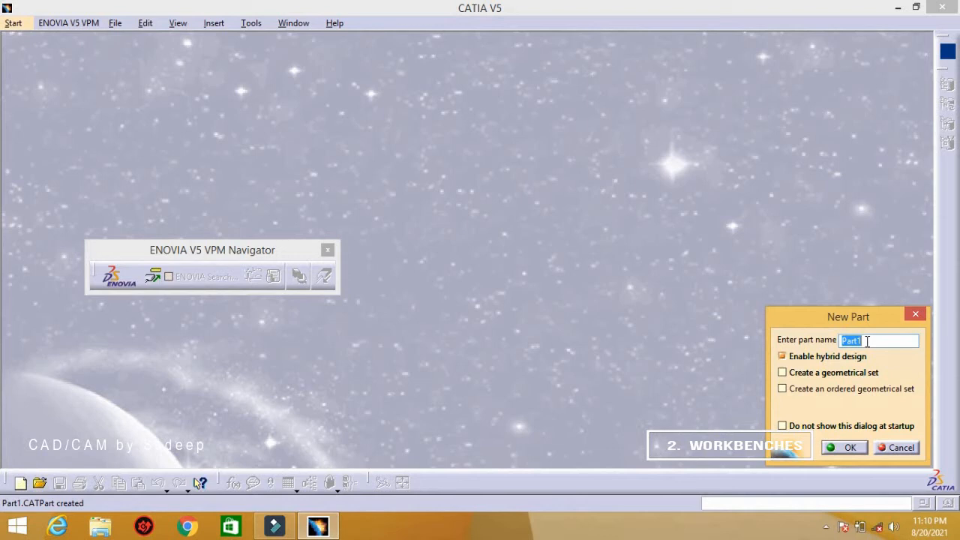
text(sudeep)
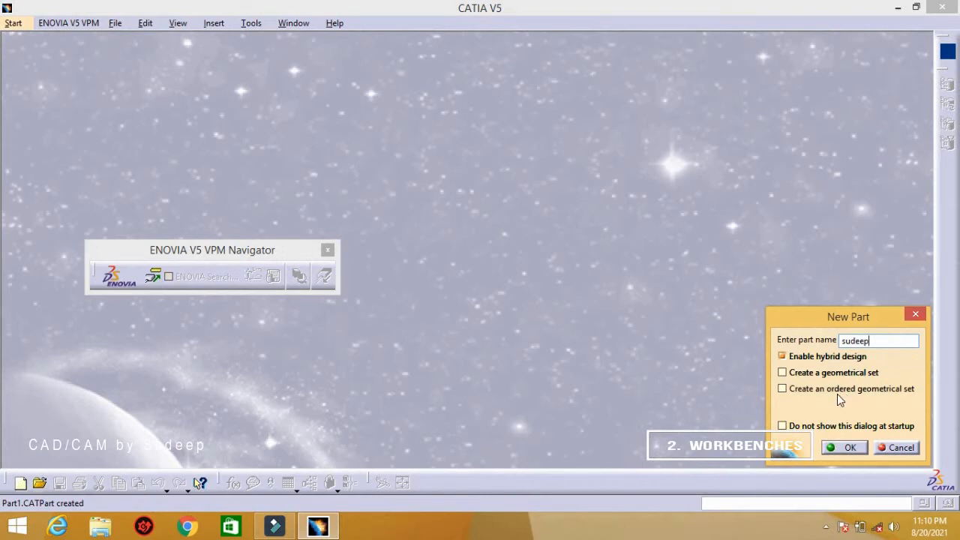
click(853, 448)
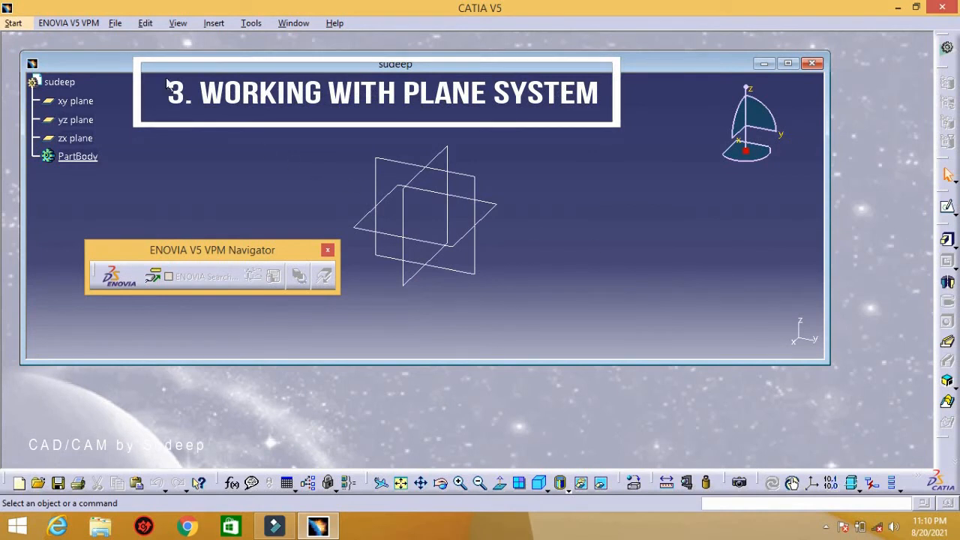
Maximize the new part's document window and dock the ENOVIA V5 VPM Navigator toolbar above the 3D view
drag(170, 67, 231, 80)
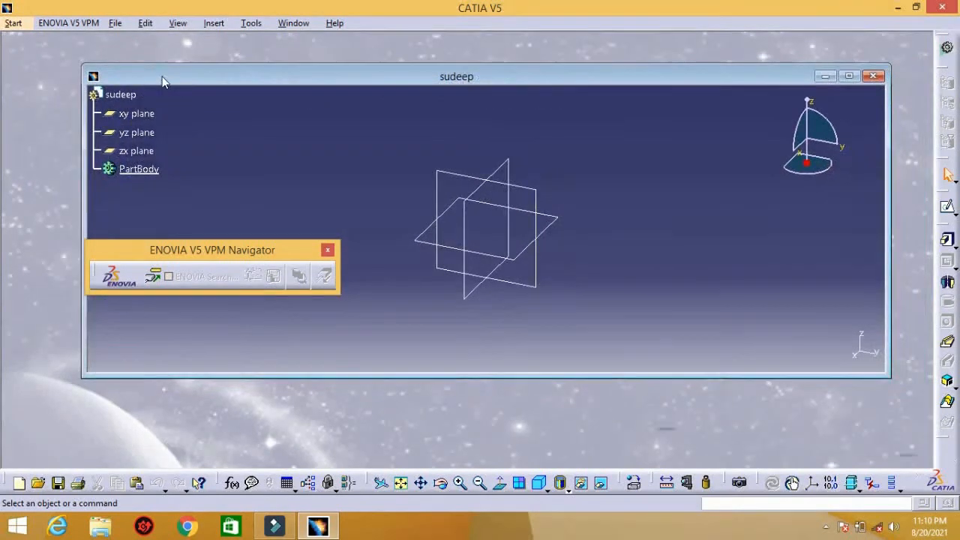
drag(163, 79, 166, 72)
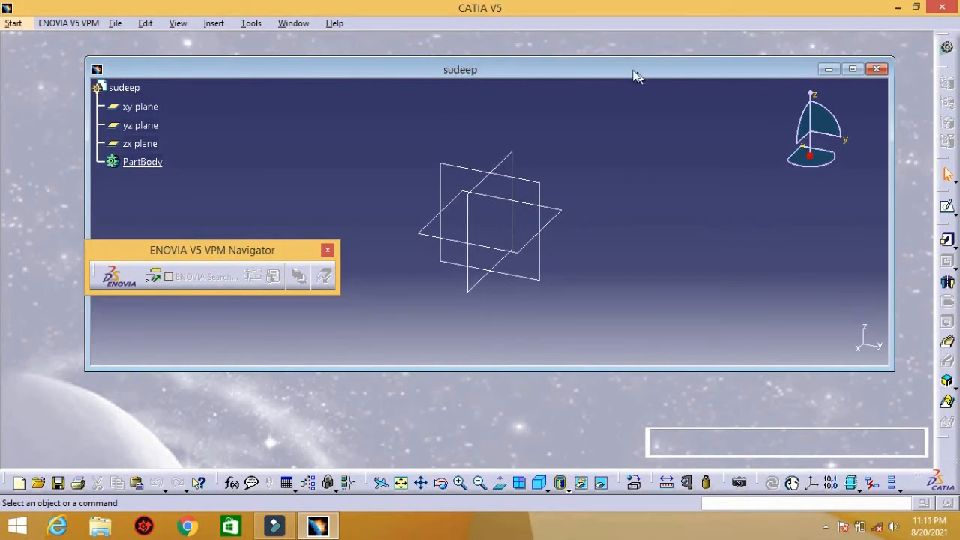
click(297, 25)
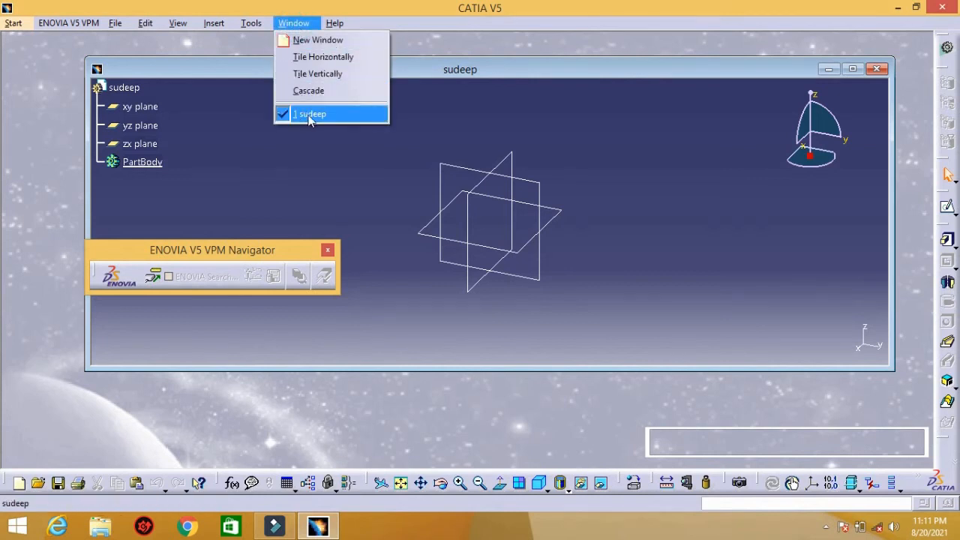
click(853, 69)
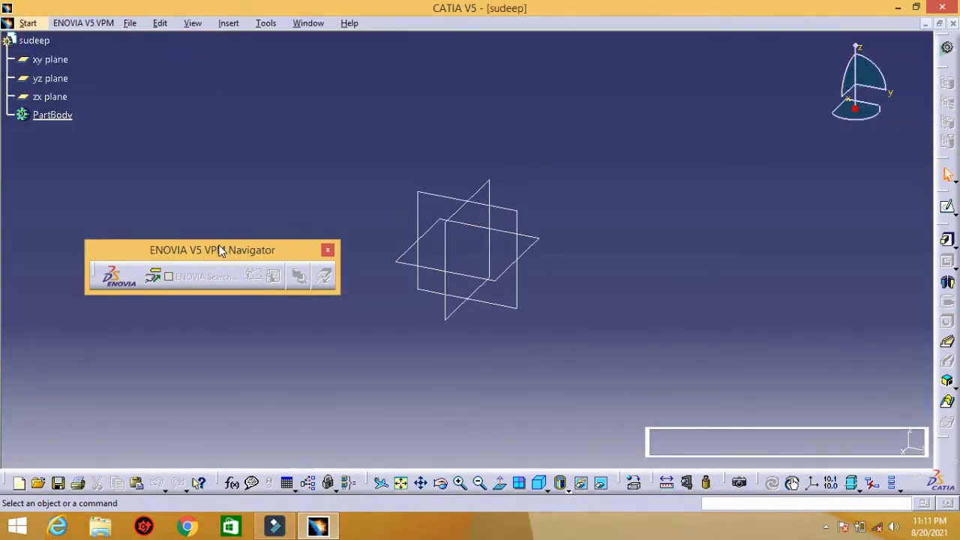
drag(221, 256, 492, 54)
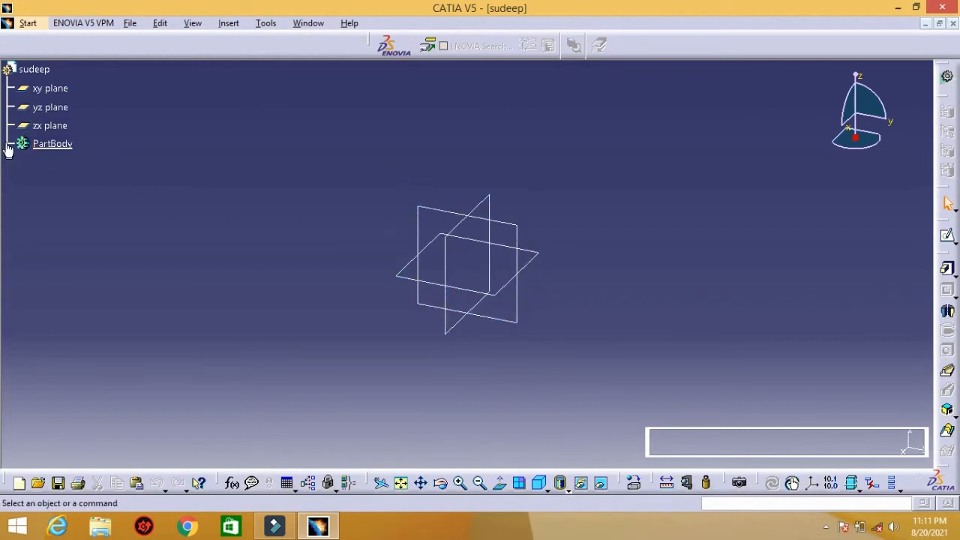
Hide the specification tree and show it again
click(33, 145)
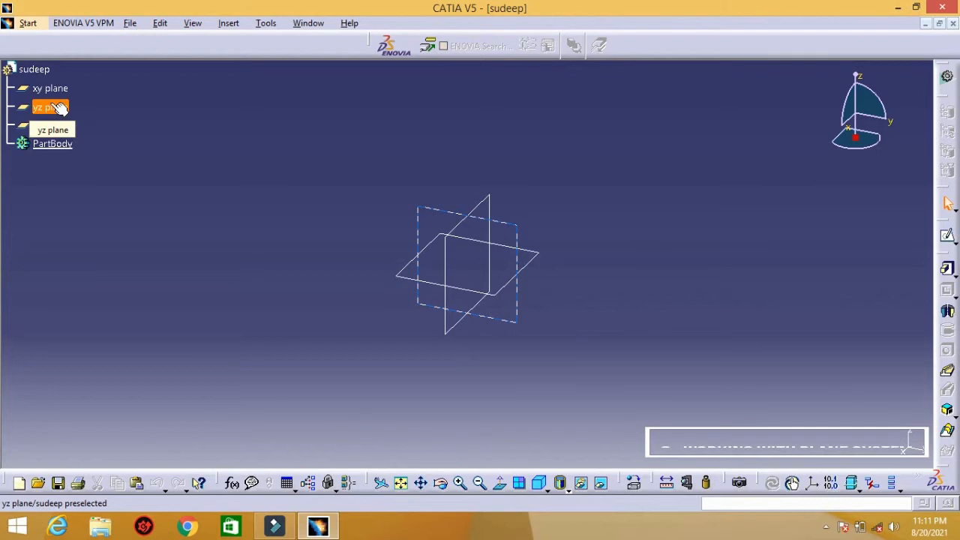
key(F3)
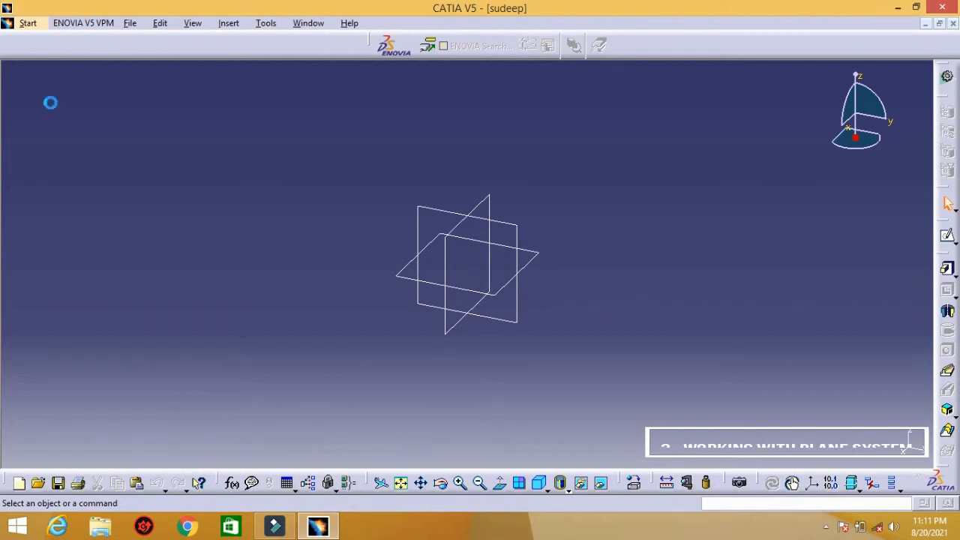
key(F3)
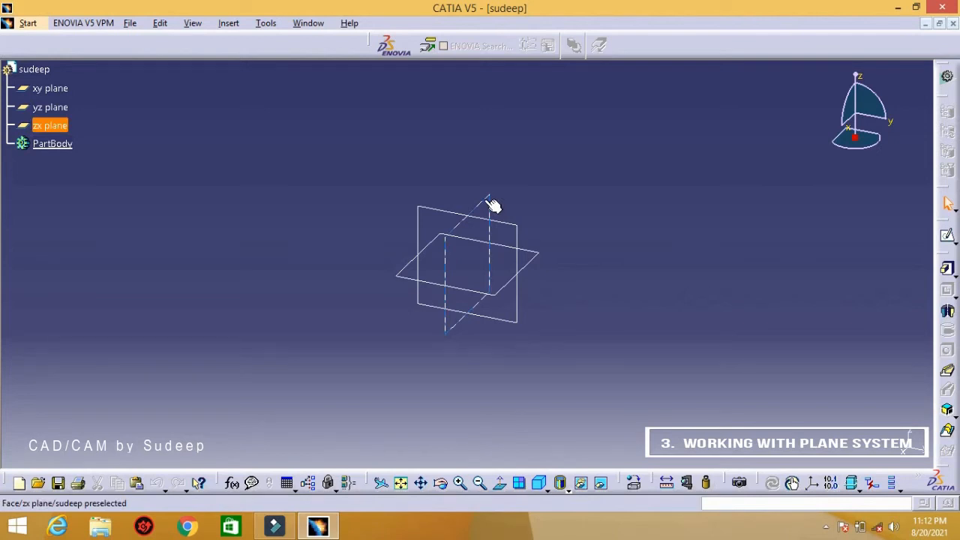
Select the zx, yz and xy planes one after another, clearing each selection, to match the 3D frames with their tree entries
click(59, 126)
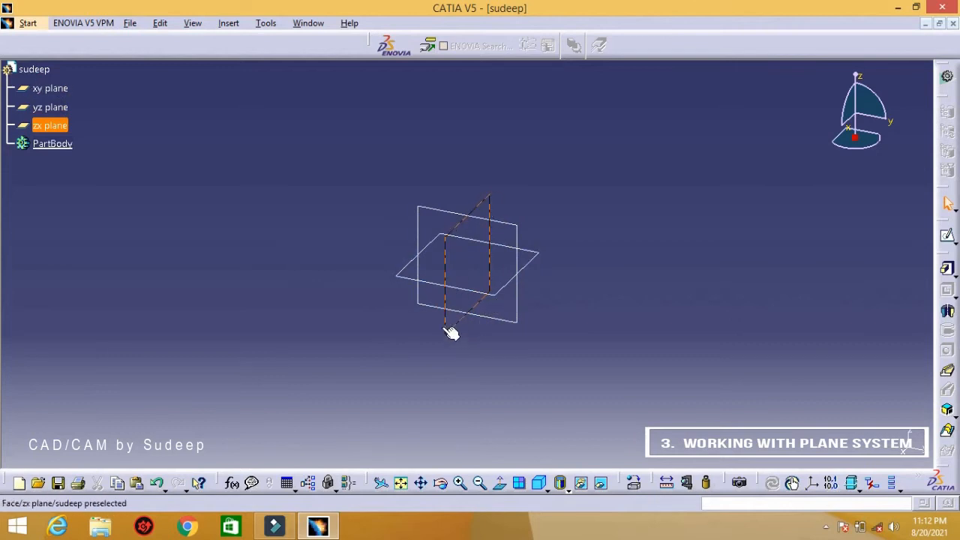
click(304, 190)
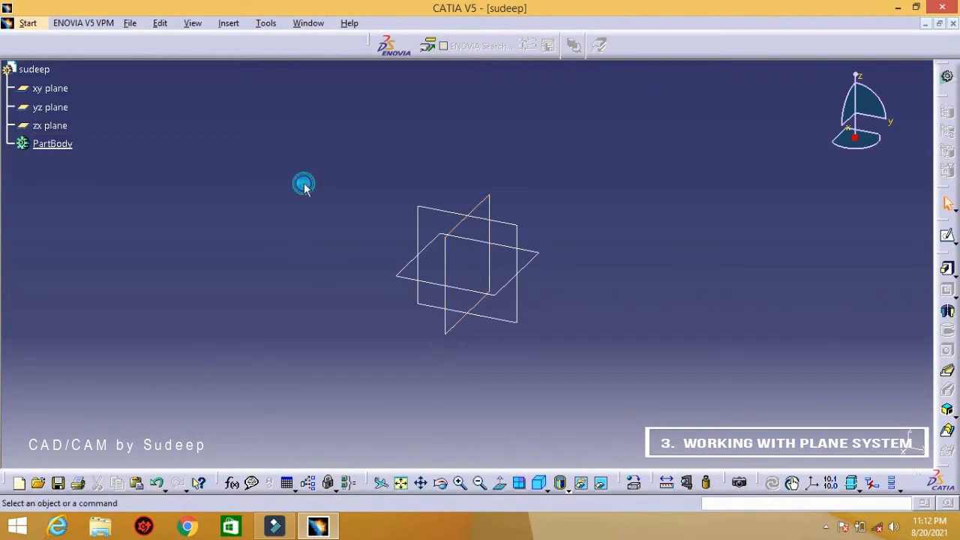
click(490, 200)
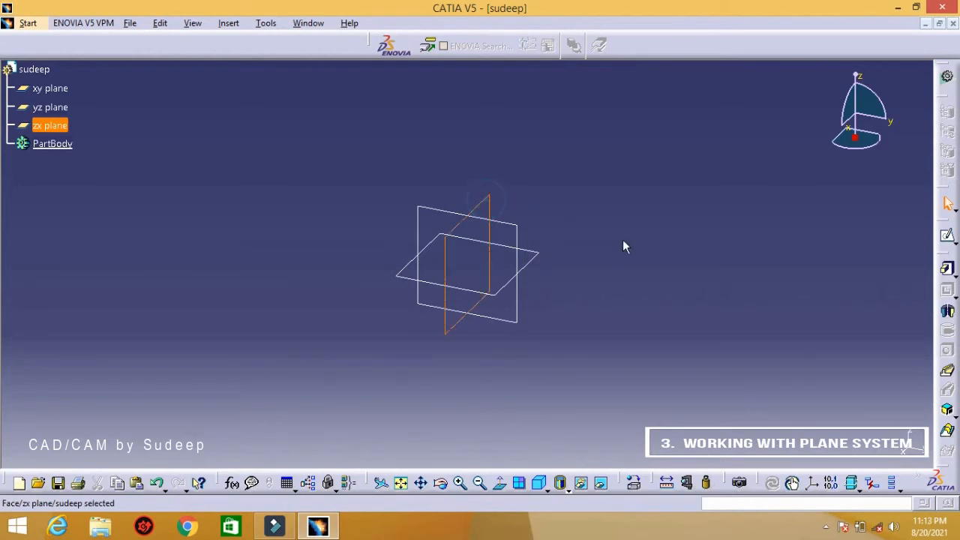
click(623, 245)
click(510, 224)
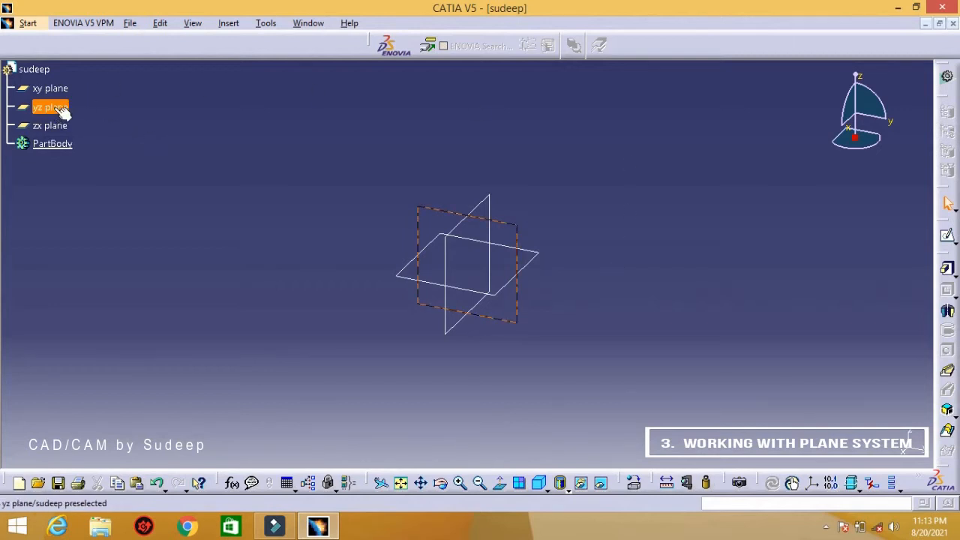
click(665, 243)
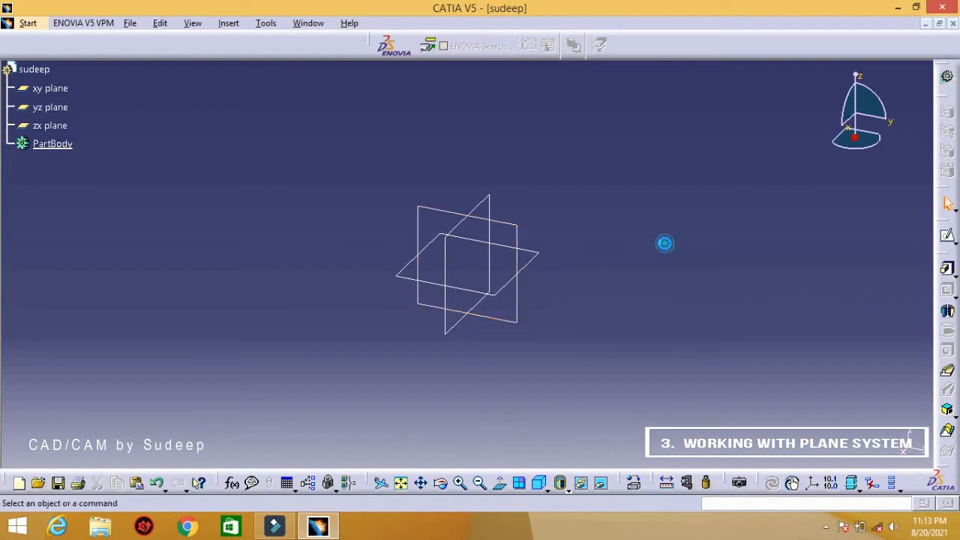
click(539, 259)
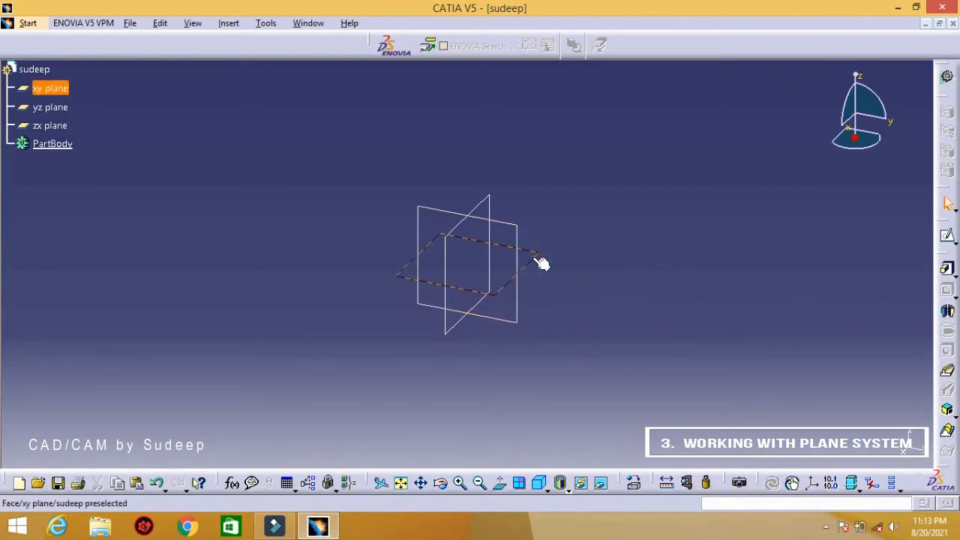
click(196, 160)
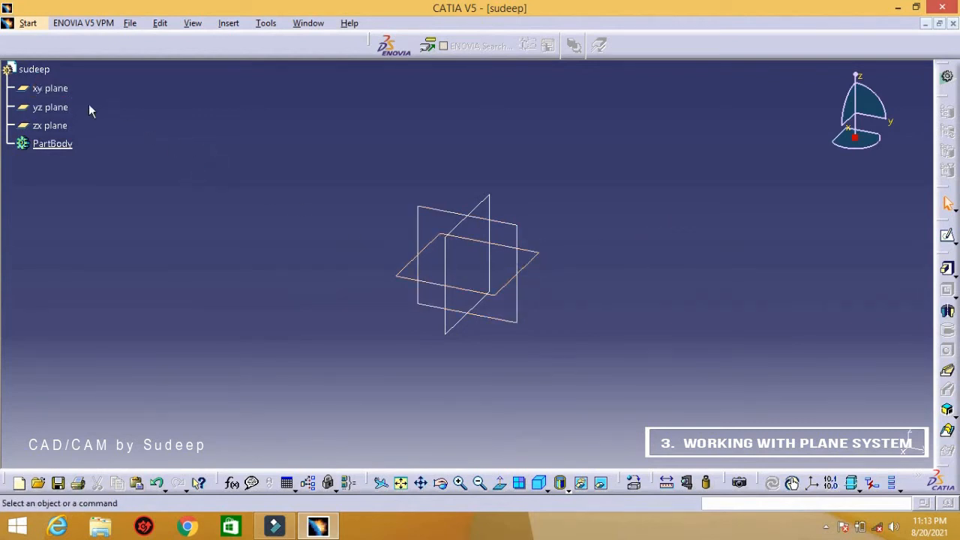
Pick the xy, yz and zx planes in turn from the specification tree to locate each in the 3D view, and deselect
click(55, 91)
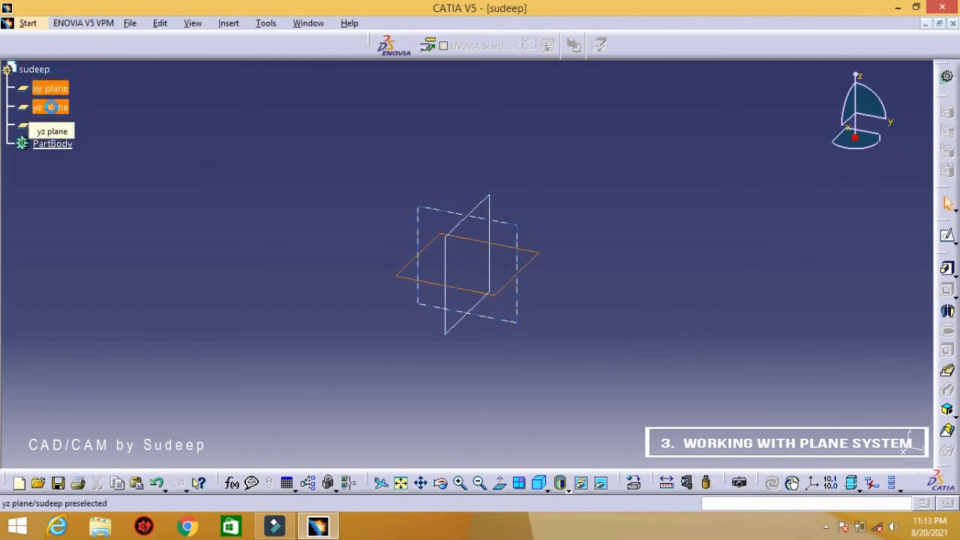
click(59, 109)
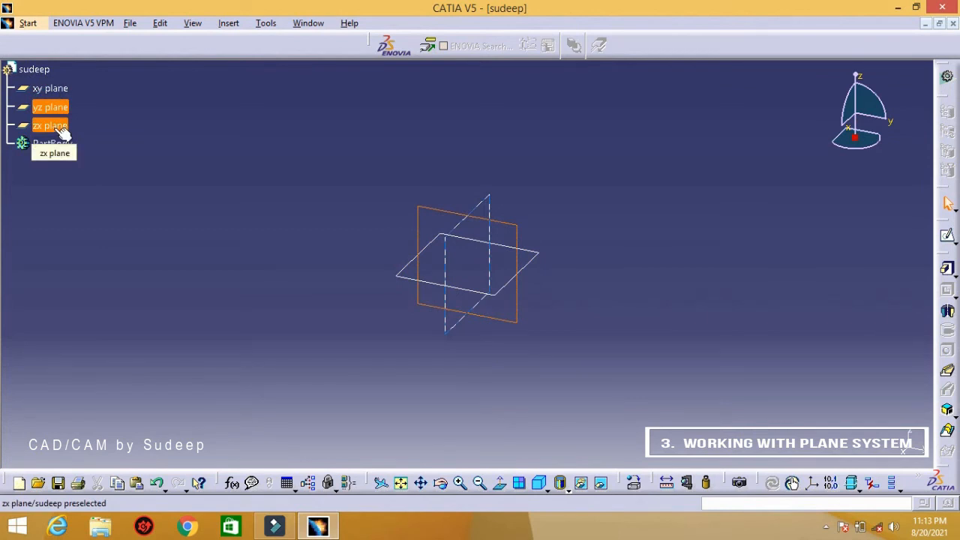
click(63, 132)
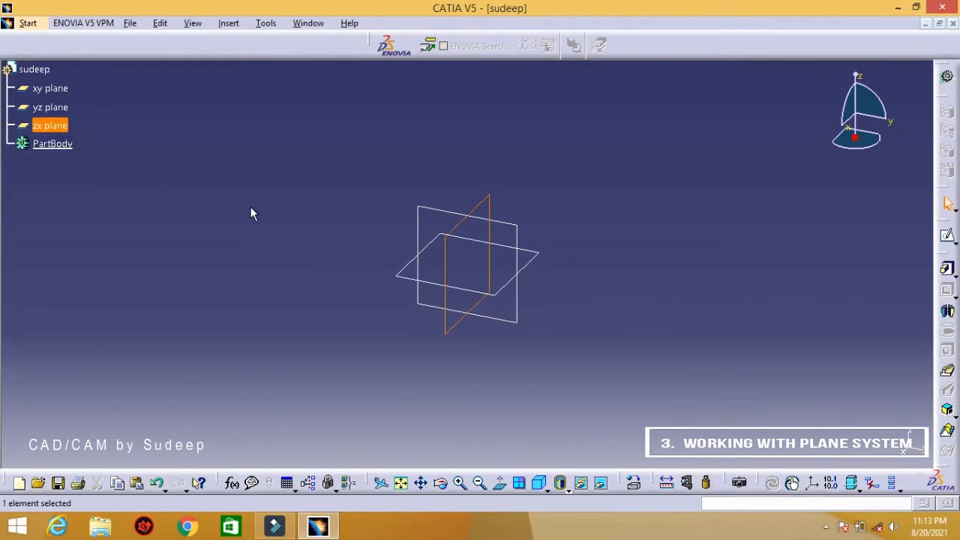
click(251, 214)
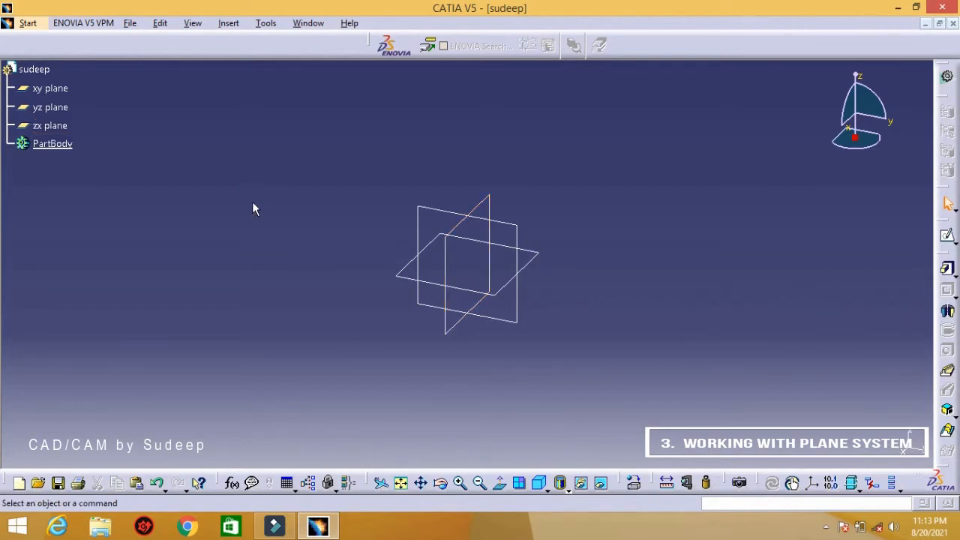
Select all three reference planes together with one selection frame in the 3D view, and clear the selection
middle_drag(624, 146, 624, 146)
drag(622, 146, 341, 391)
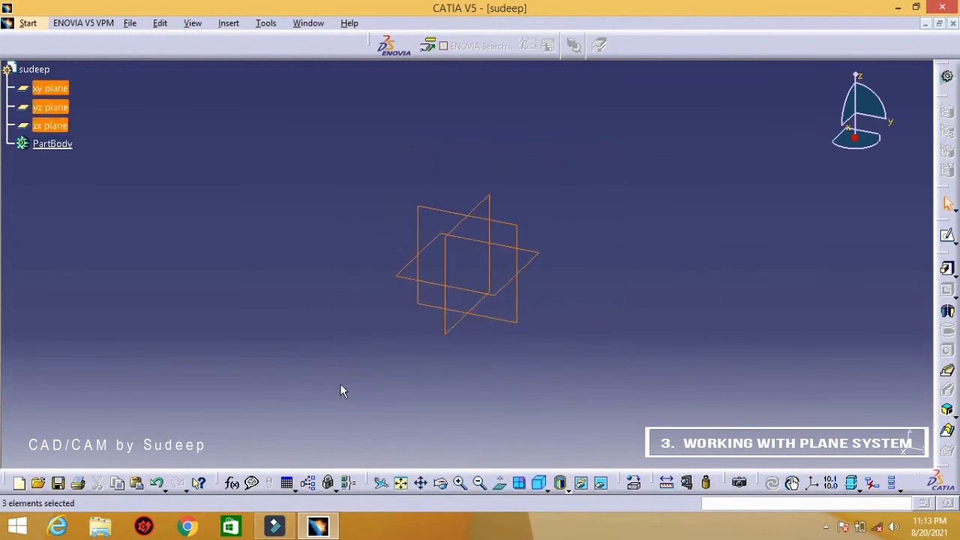
click(311, 315)
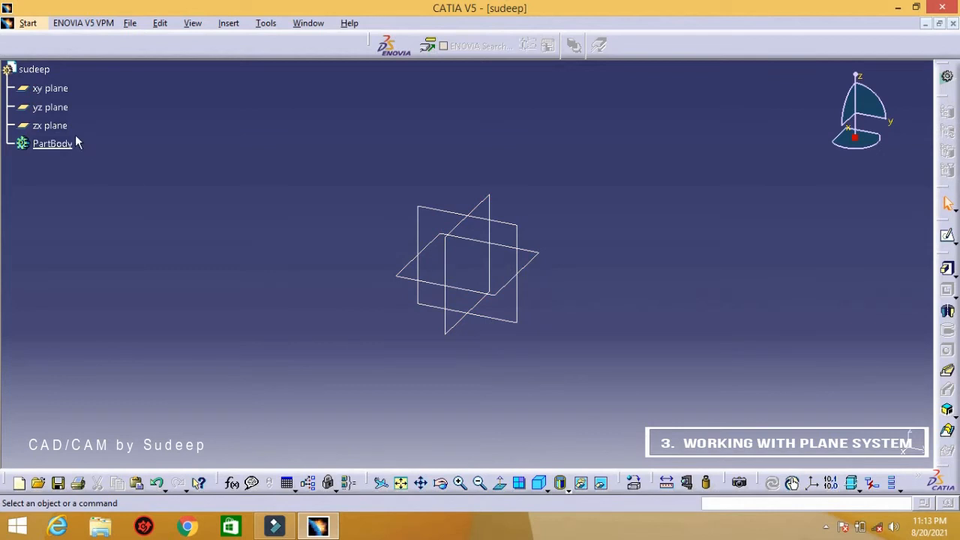
Select the zx, yz and xy planes together from the specification tree, and clear the selection
click(50, 126)
ctrl+click(56, 109)
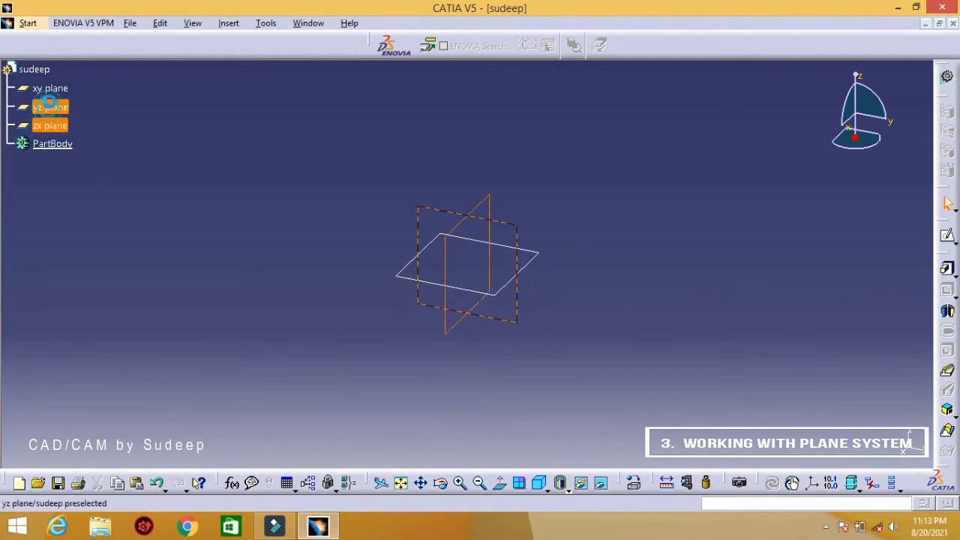
ctrl+click(59, 90)
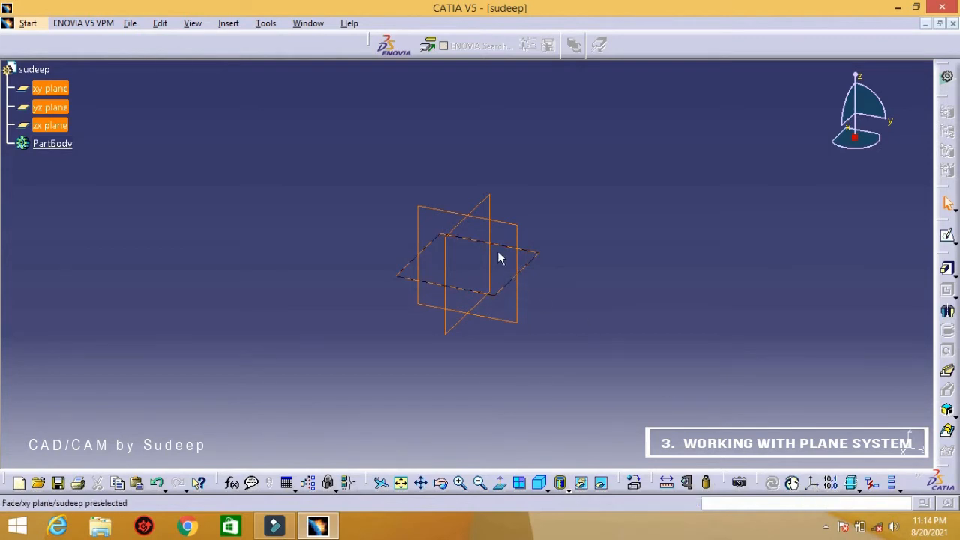
click(556, 296)
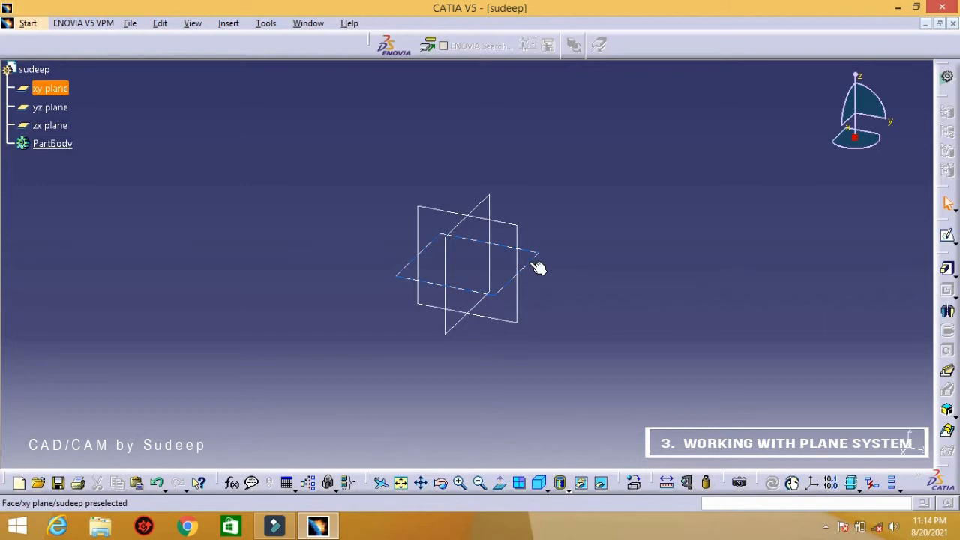
Open a sketch on the yz plane picked from the specification tree, and return to Part Design without keeping it
click(63, 109)
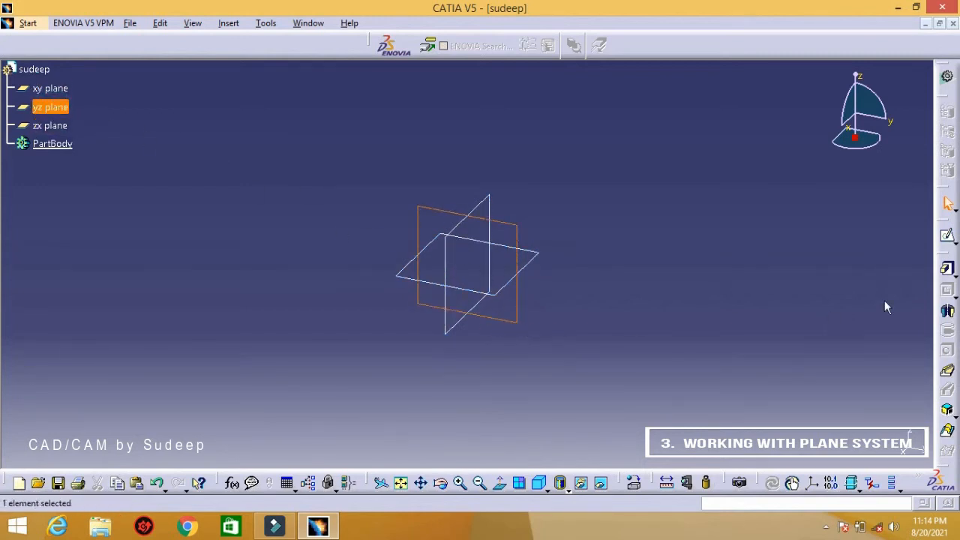
click(948, 239)
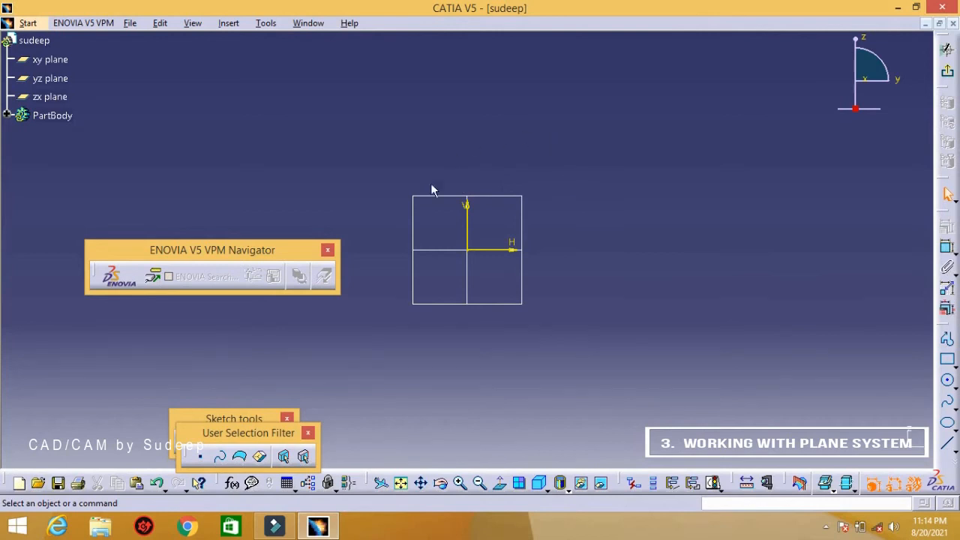
click(948, 50)
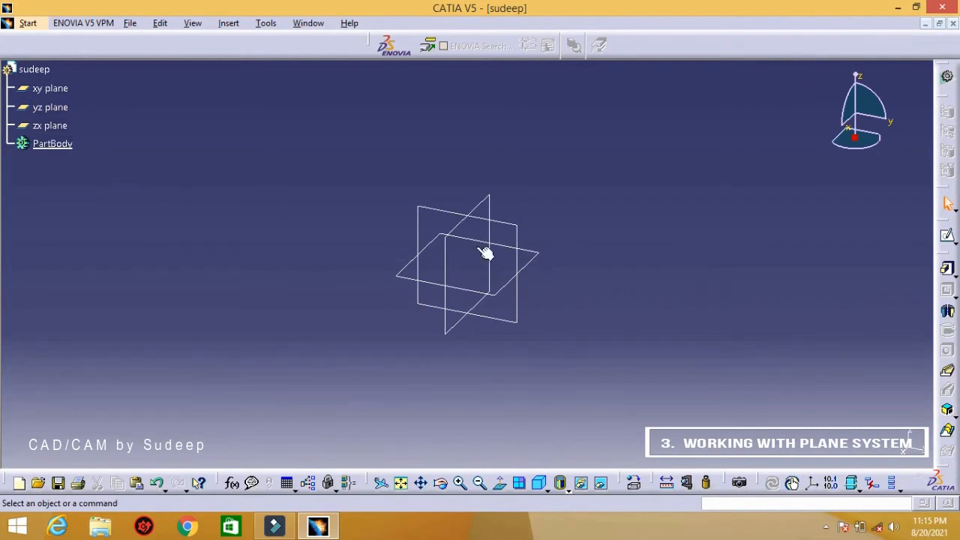
Open a sketch on the yz plane picked in the 3D view, and return to Part Design without keeping it
click(523, 242)
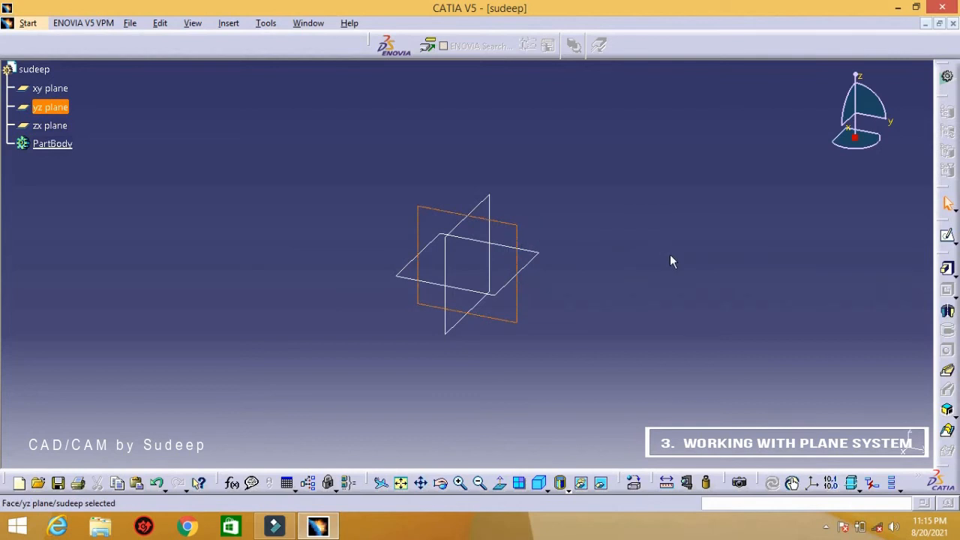
click(948, 239)
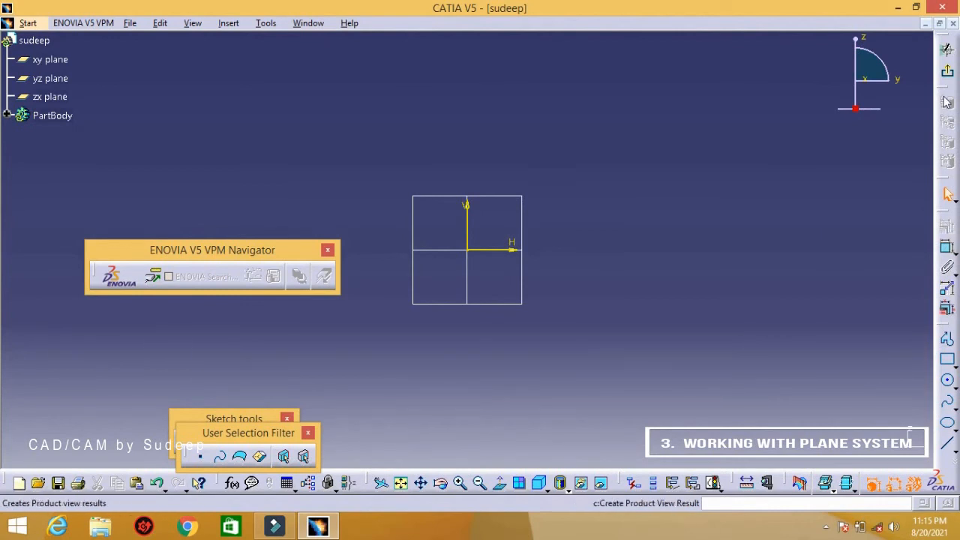
click(947, 51)
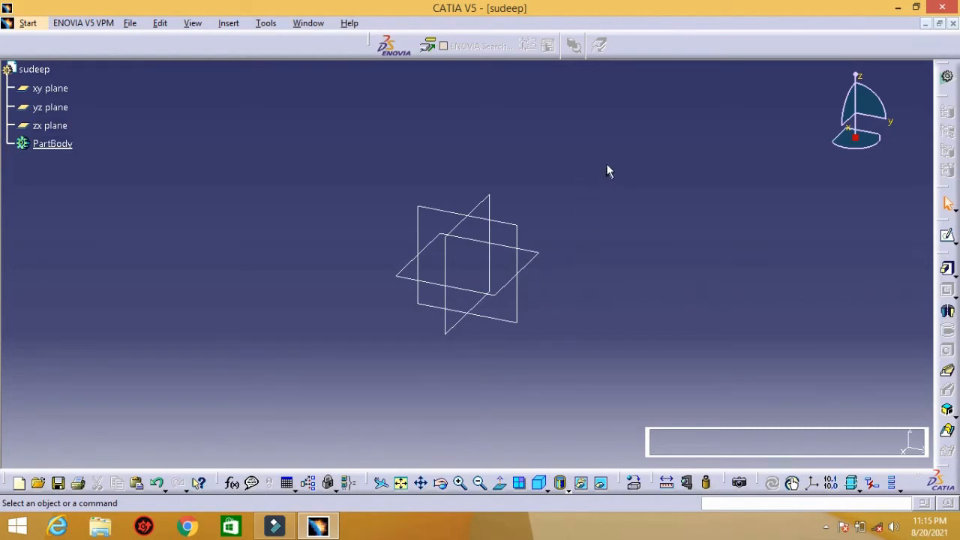
Select all three reference planes in the 3D view and hide them
drag(605, 154, 372, 392)
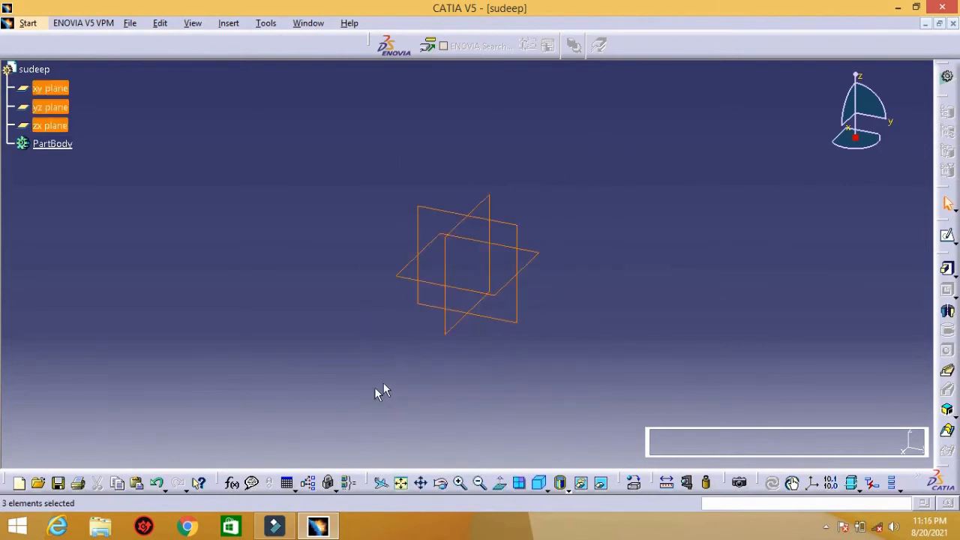
right_click(517, 241)
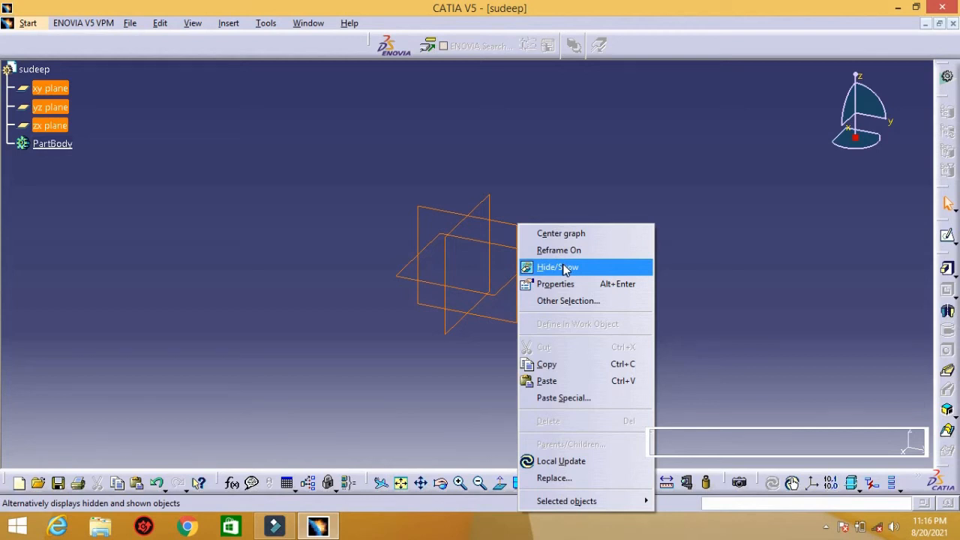
click(609, 267)
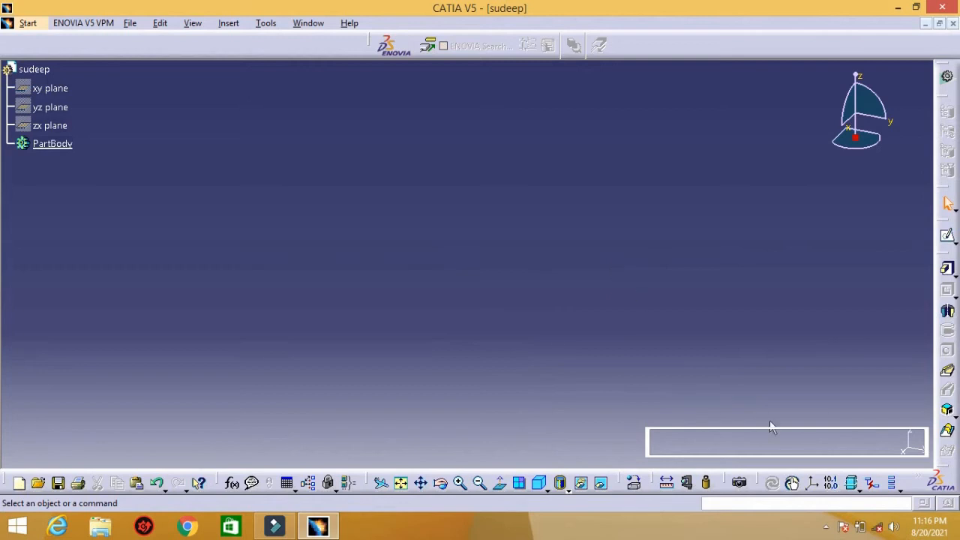
Start a Standard axis system, review the available axis system types, and begin creating a new point for its origin
click(814, 488)
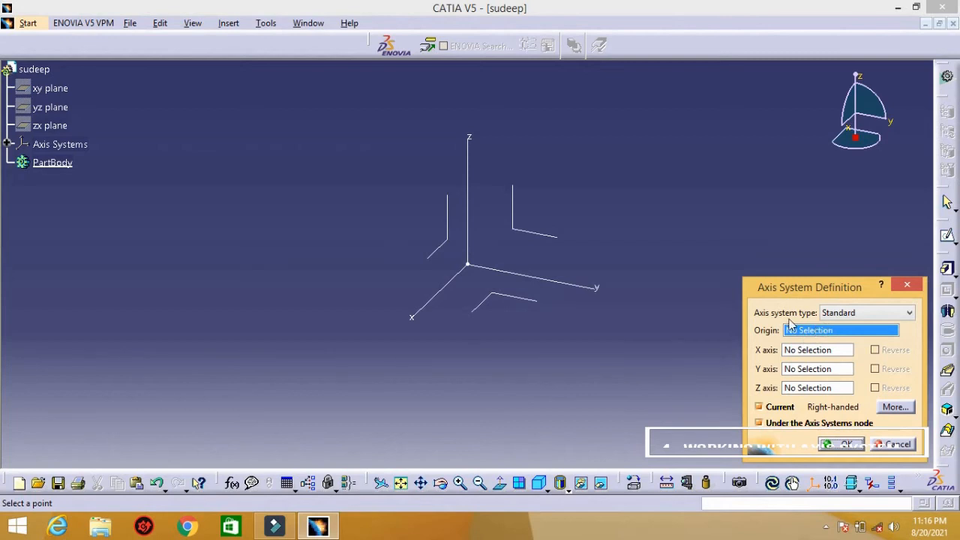
click(848, 314)
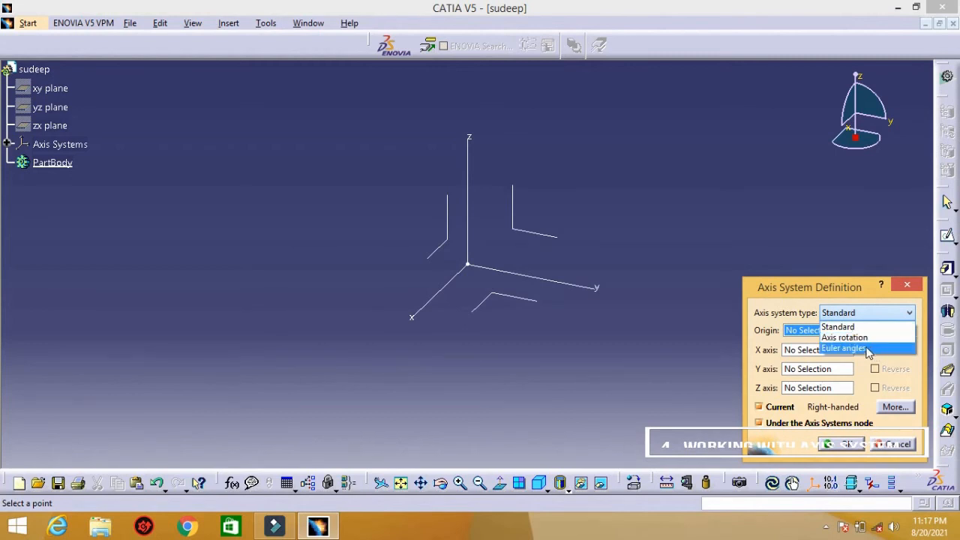
click(816, 289)
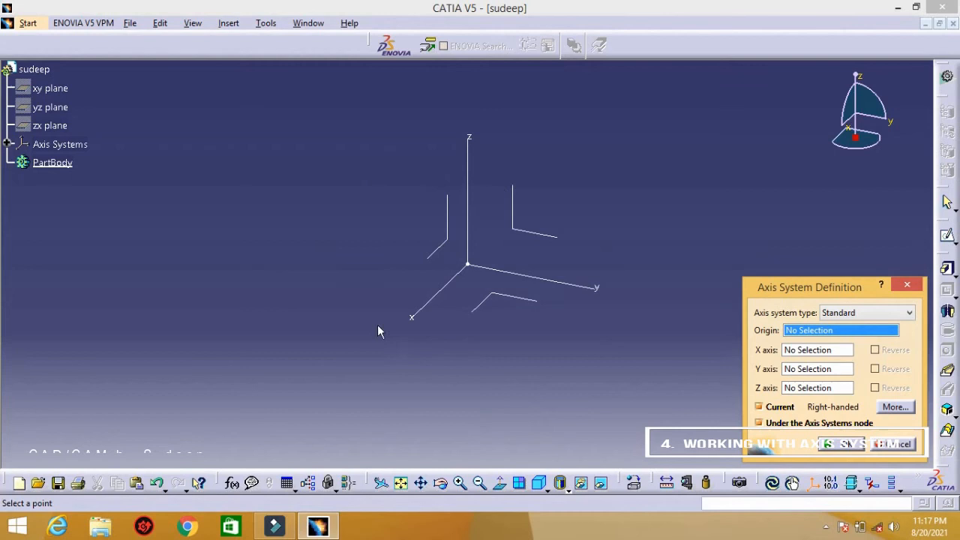
right_click(808, 337)
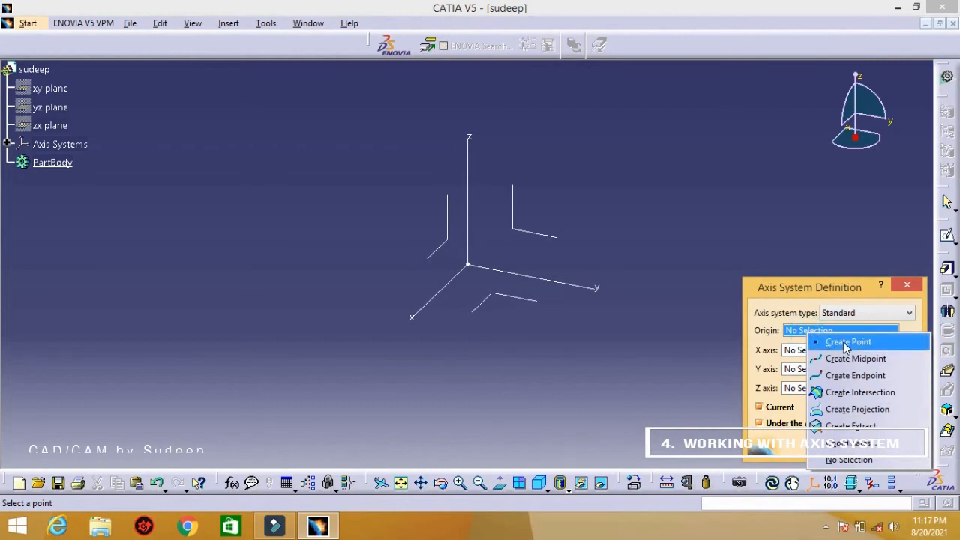
right_click(793, 335)
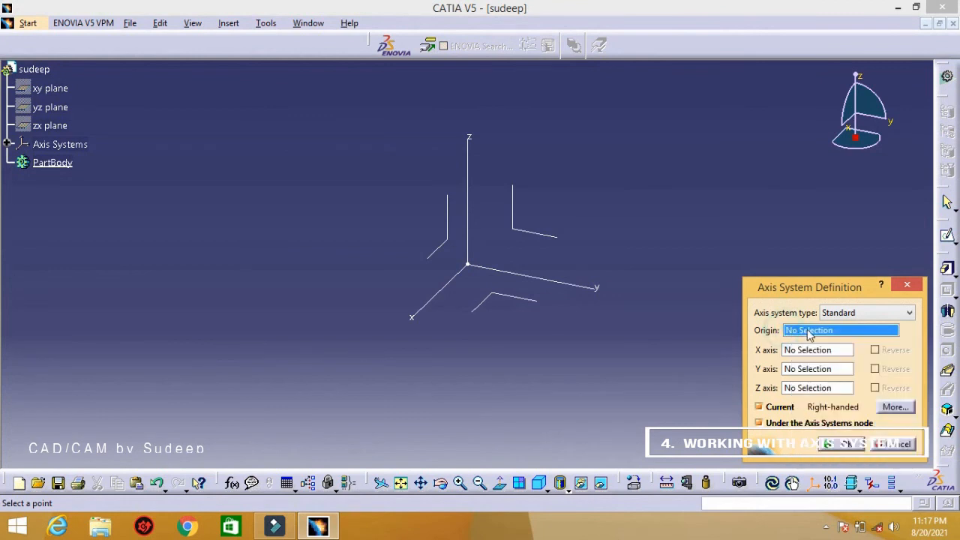
right_click(815, 334)
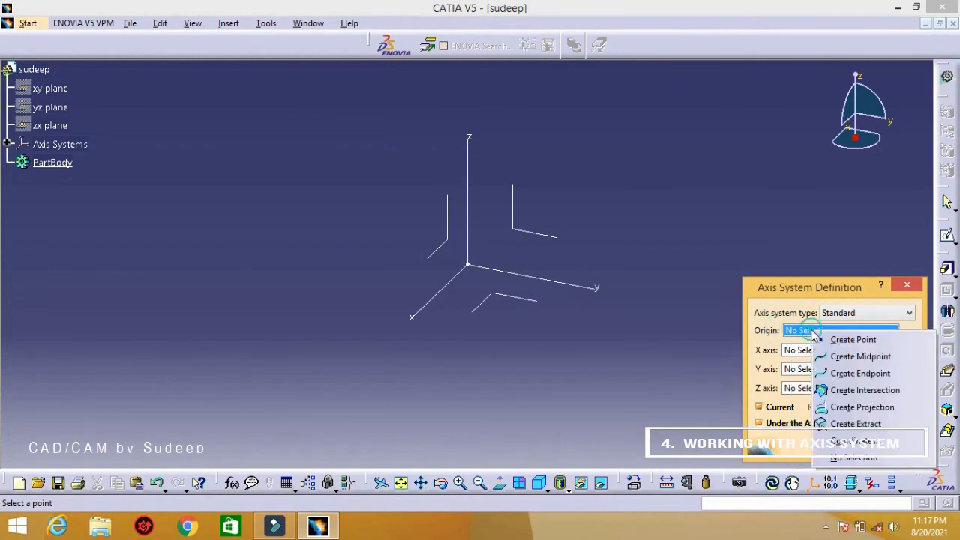
click(855, 341)
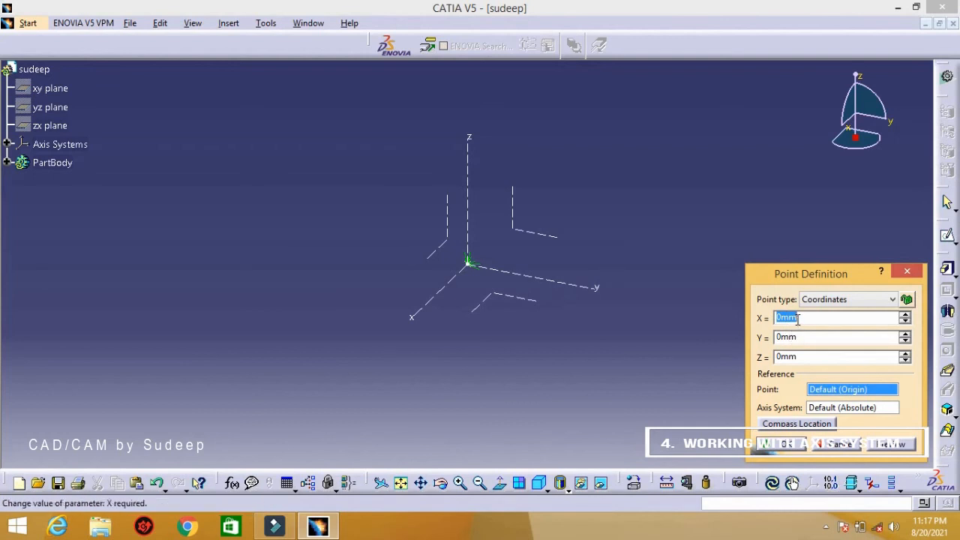
Try an X coordinate of 100 mm for the origin point, and set it back to 0 mm
text(10)
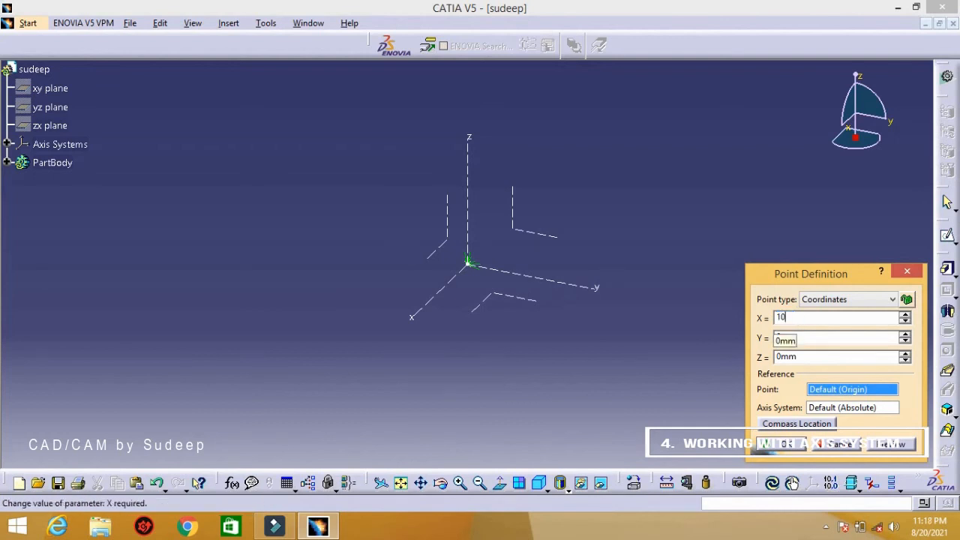
text(0)
click(811, 338)
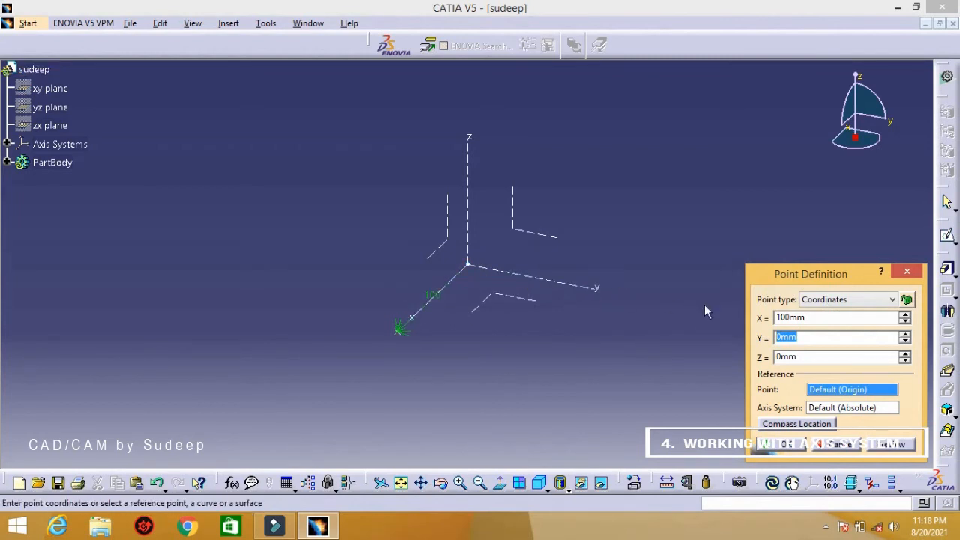
click(821, 316)
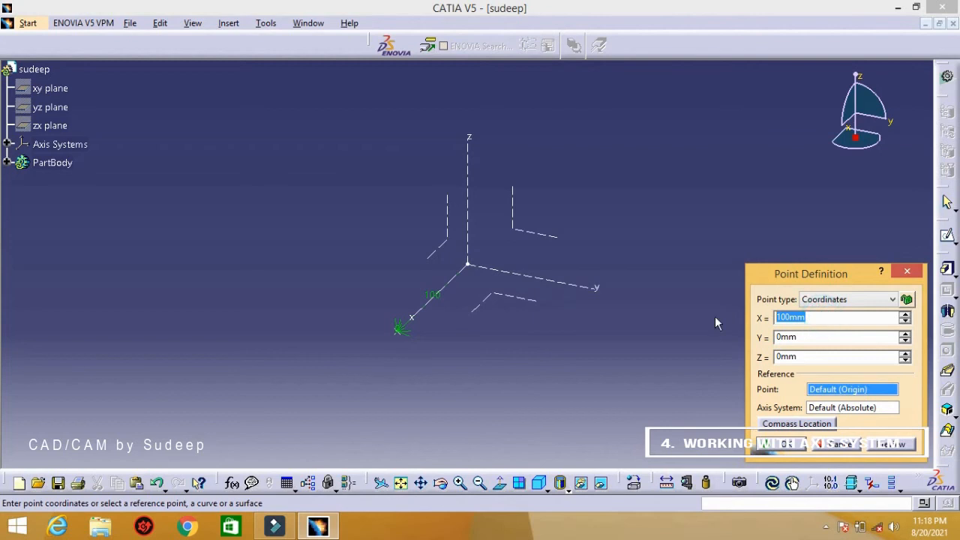
text(0)
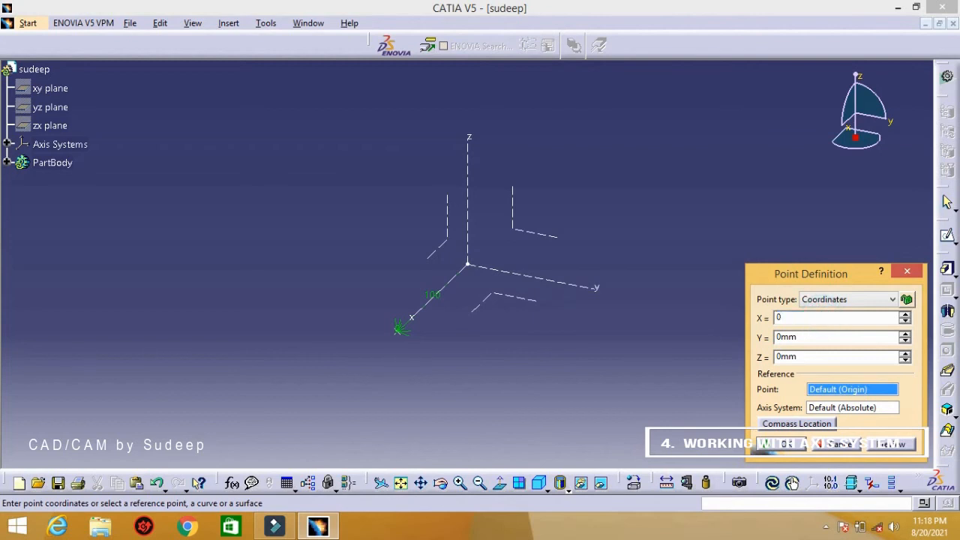
click(841, 337)
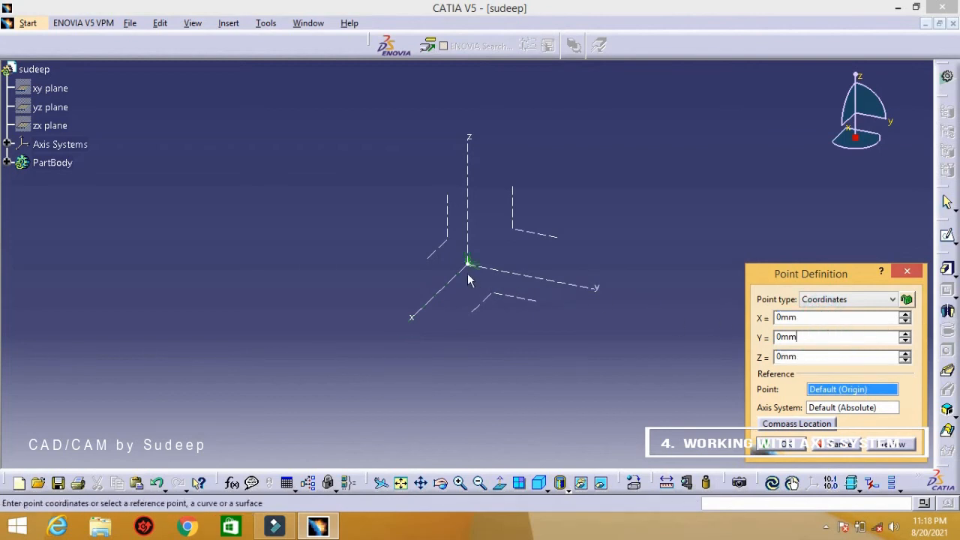
Set the origin point's X, Y and Z coordinates to 100 mm each to preview the offset position
middle_drag(478, 274, 485, 253)
middle_drag(487, 297, 429, 343)
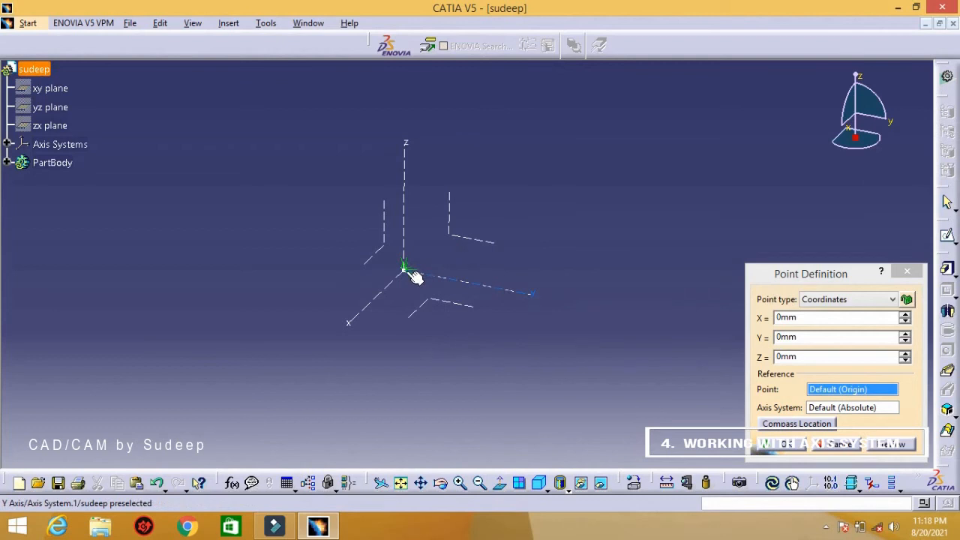
click(801, 317)
double_click(801, 318)
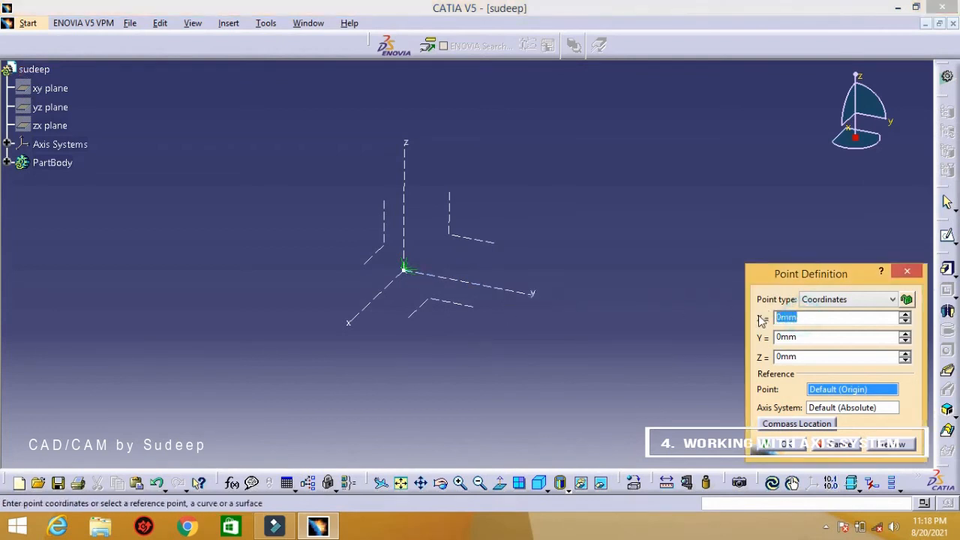
text(100)
click(814, 338)
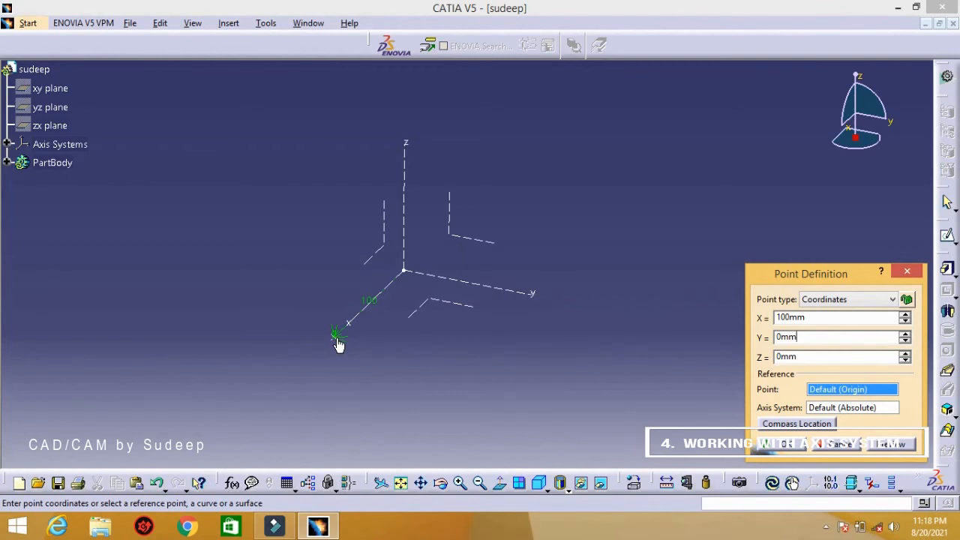
double_click(803, 337)
text(100)
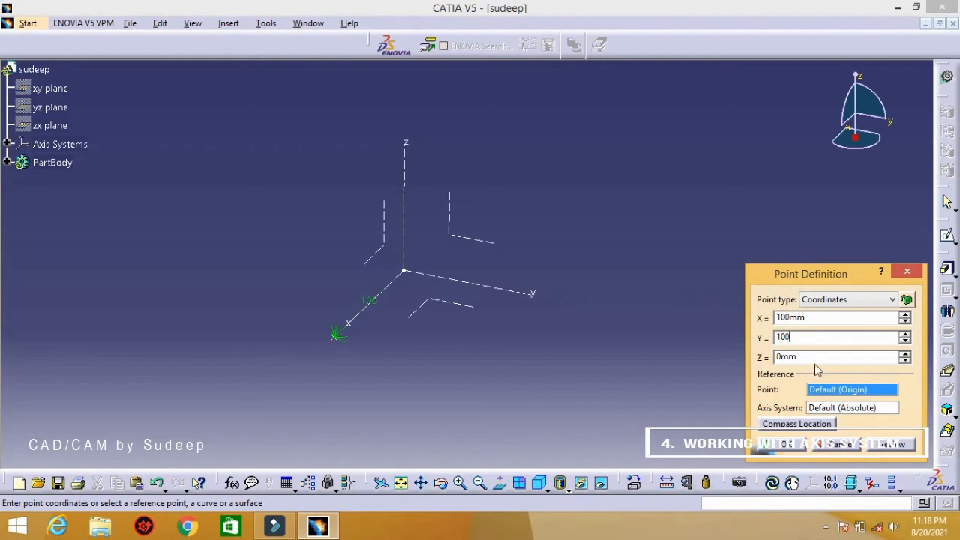
click(814, 357)
double_click(825, 357)
text(100mm)
click(831, 338)
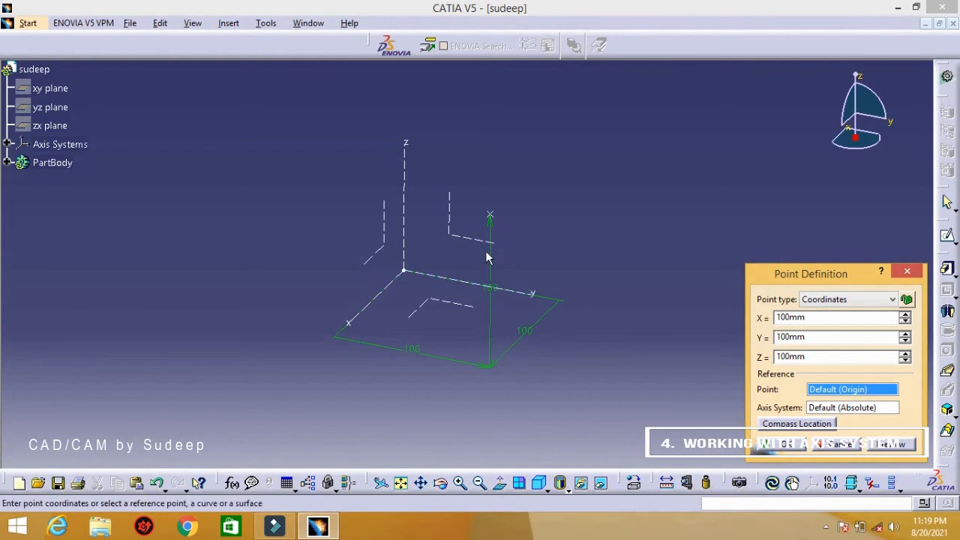
Set the origin point's X, Y and Z coordinates to 0 mm, and finish the point and the axis system
double_click(818, 318)
text(0)
double_click(815, 337)
text(0)
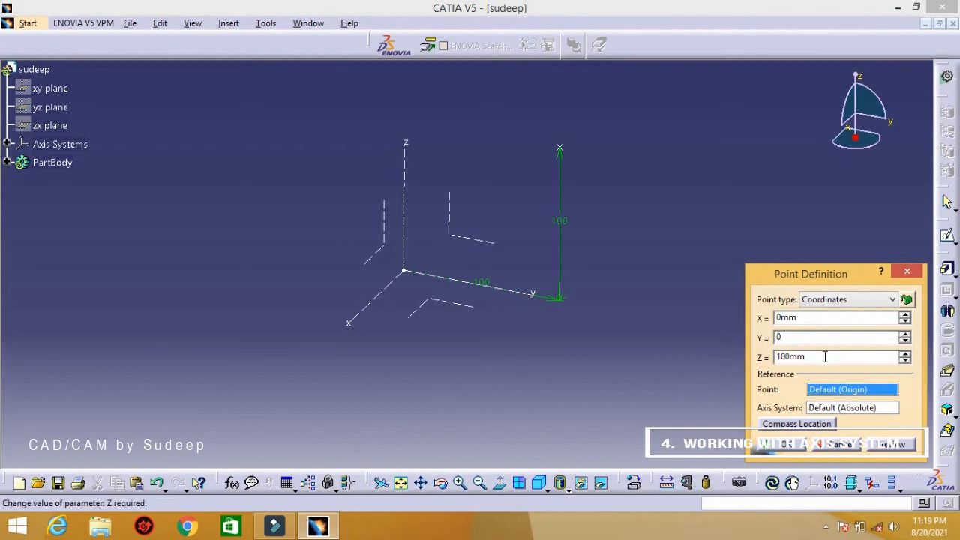
drag(826, 357, 742, 364)
text(0)
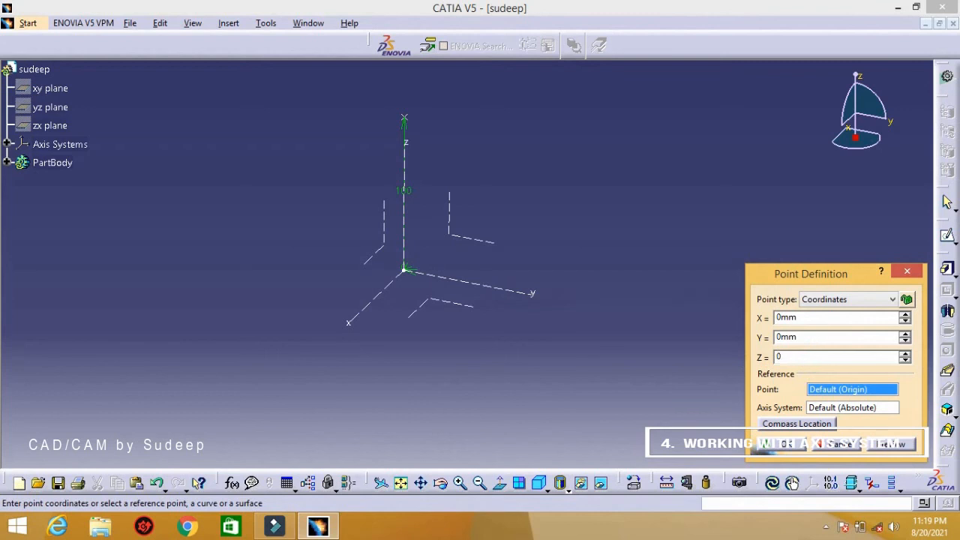
click(825, 339)
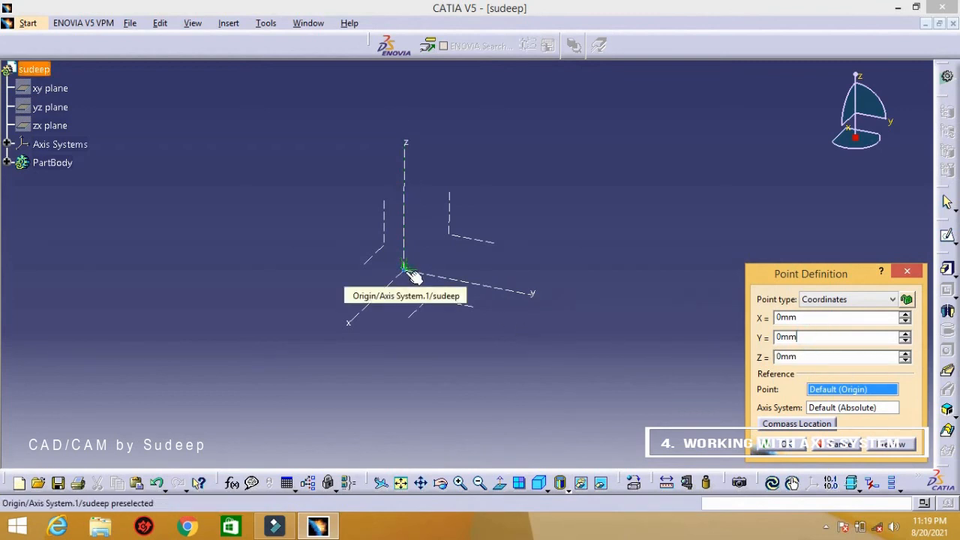
click(791, 447)
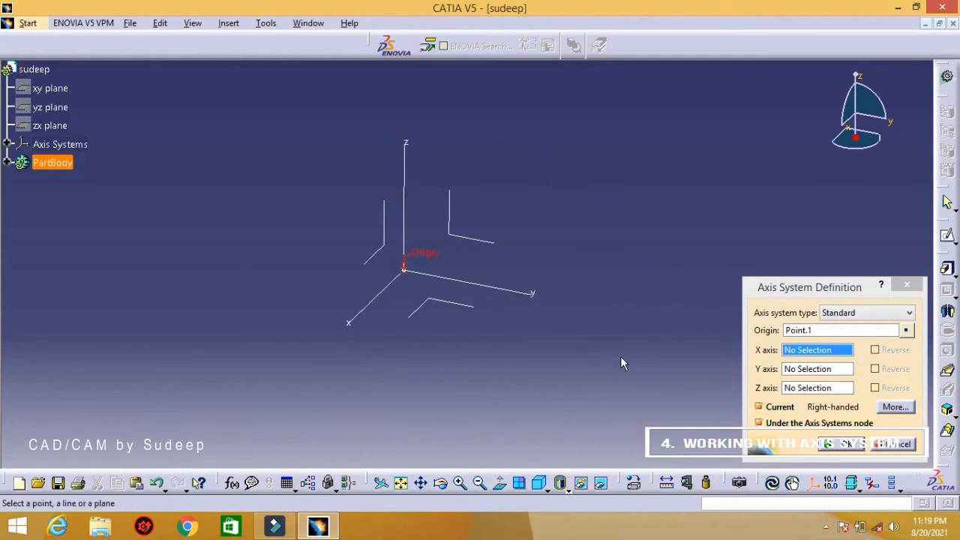
click(850, 448)
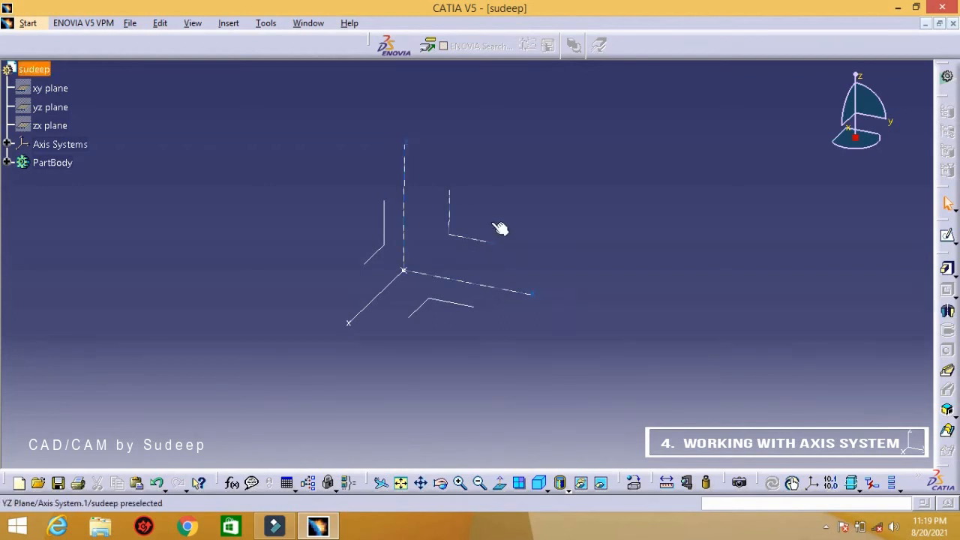
middle_click(462, 157)
middle_click(462, 158)
middle_click(462, 156)
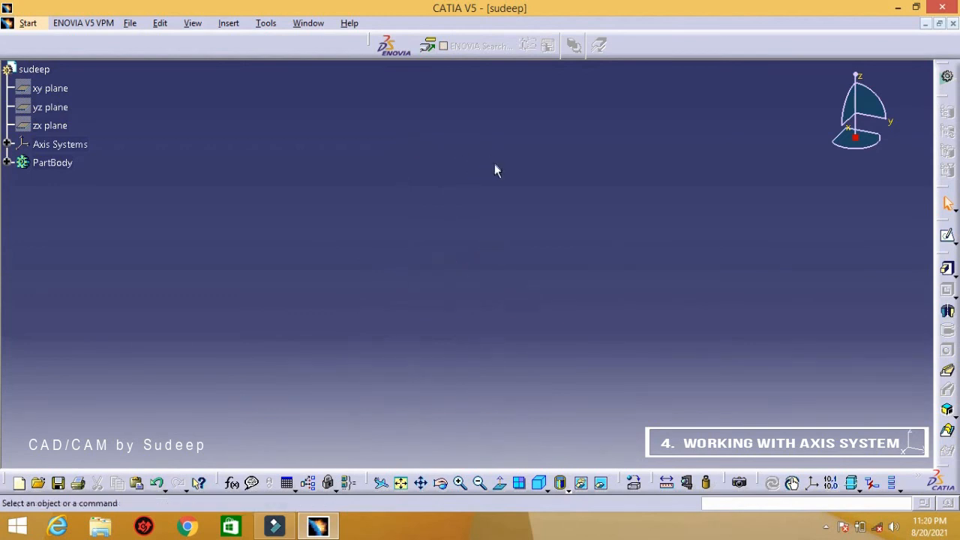
Select the new axis system's YZ, ZX and XY planes one after another to identify each one
click(401, 483)
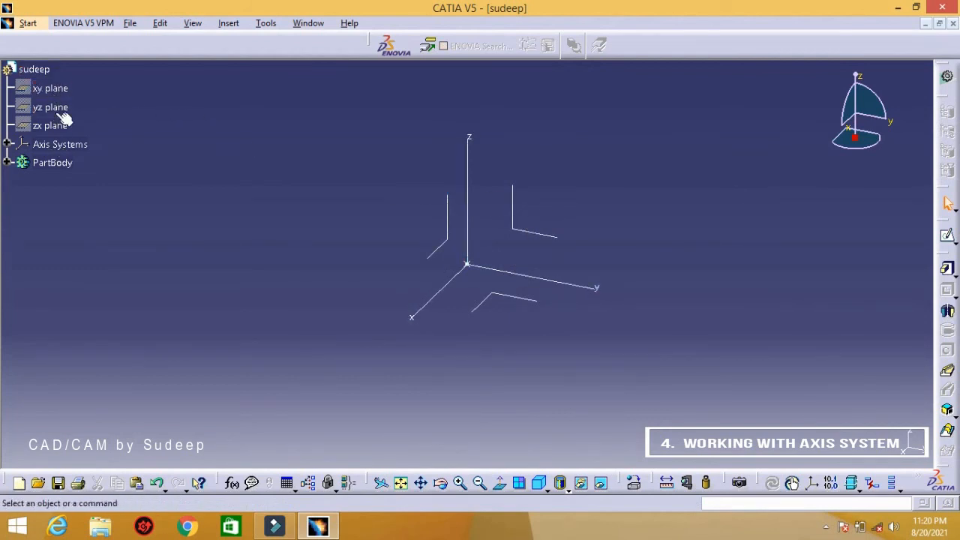
click(536, 233)
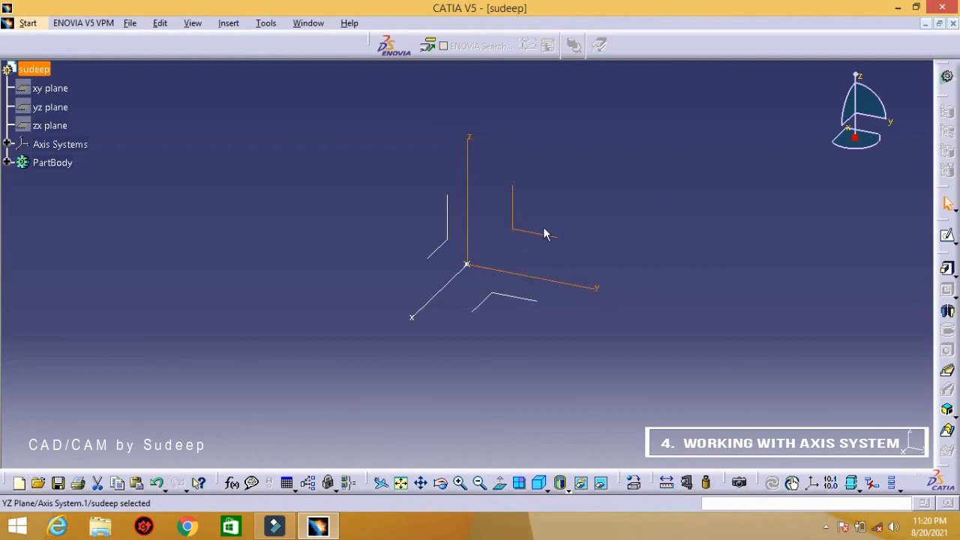
click(442, 254)
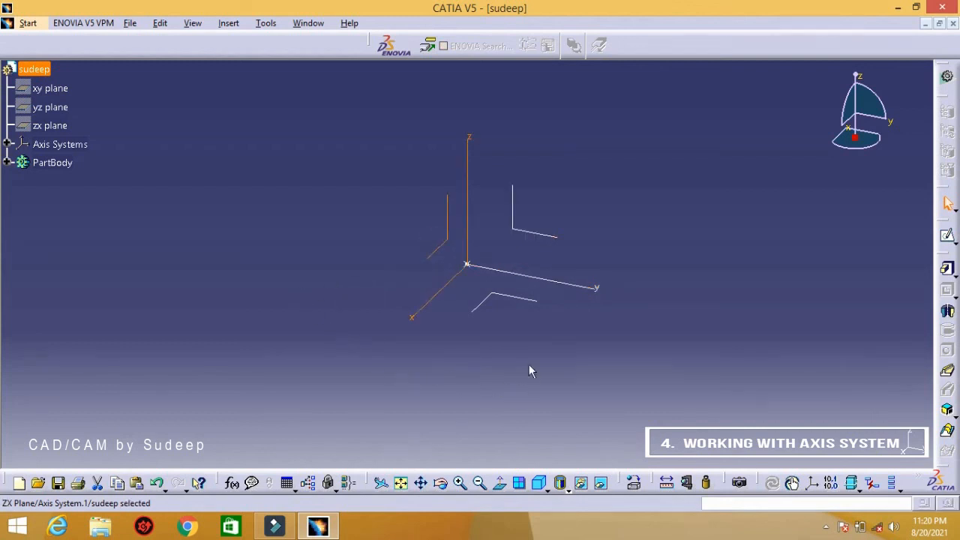
click(487, 304)
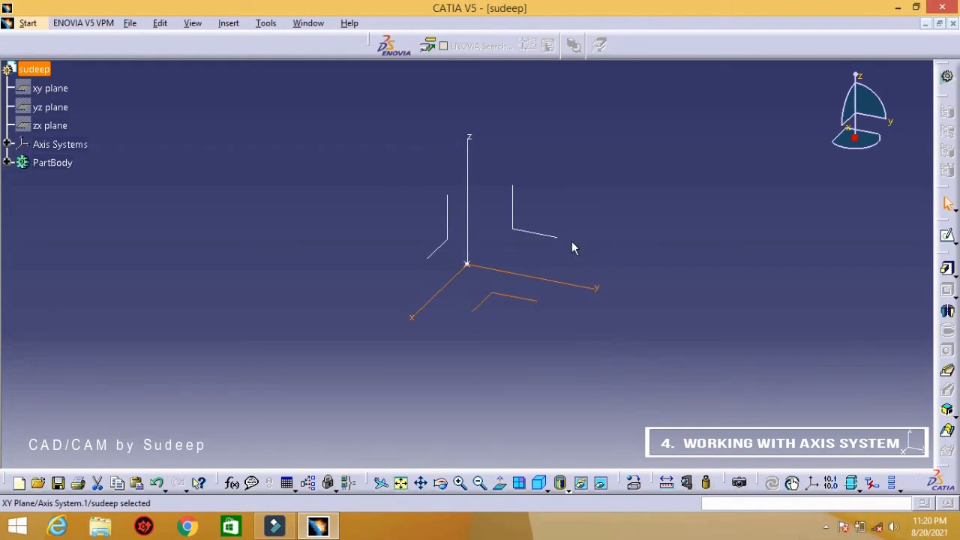
Open a sketch on the axis system's YZ plane and exit the sketch without drawing anything
click(547, 233)
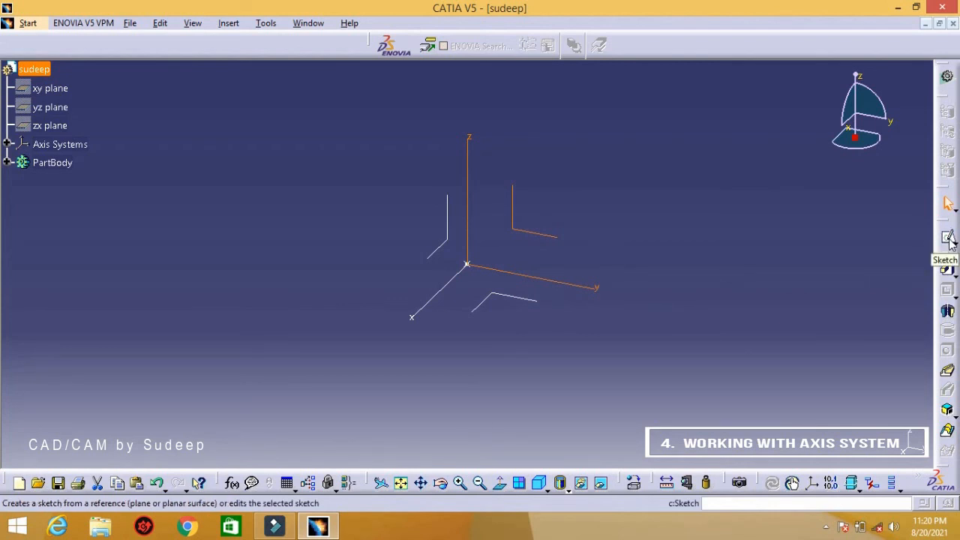
click(949, 238)
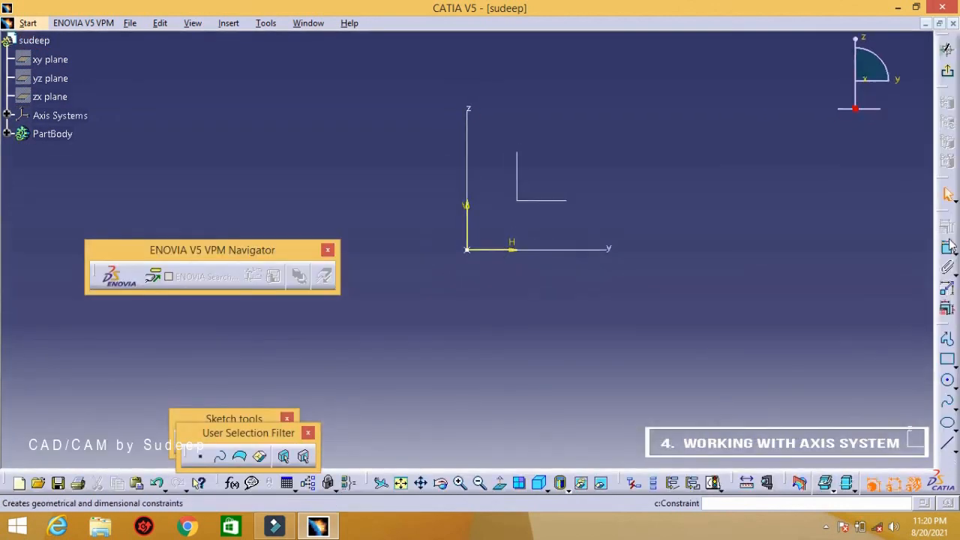
click(949, 73)
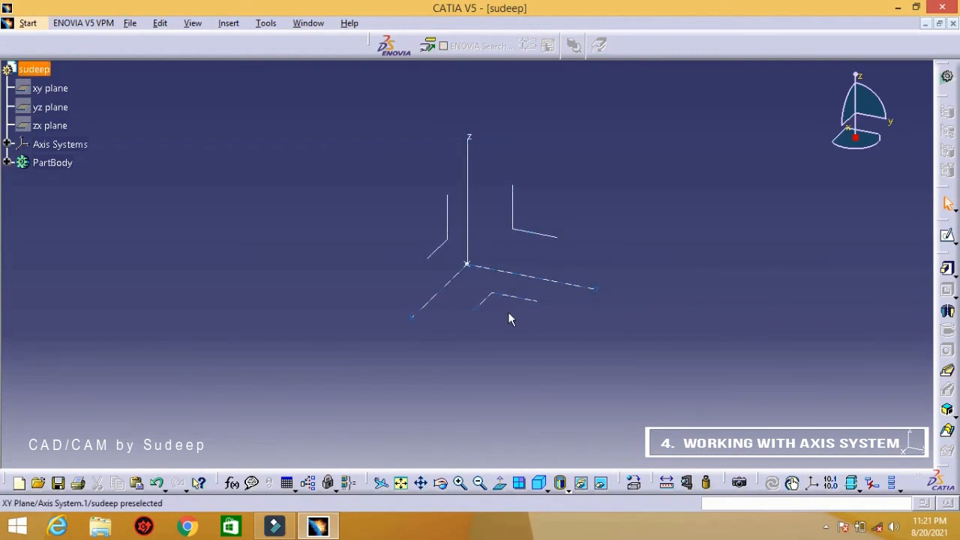
Select the axis system's Y, Z and X axes in turn to identify each one
click(571, 289)
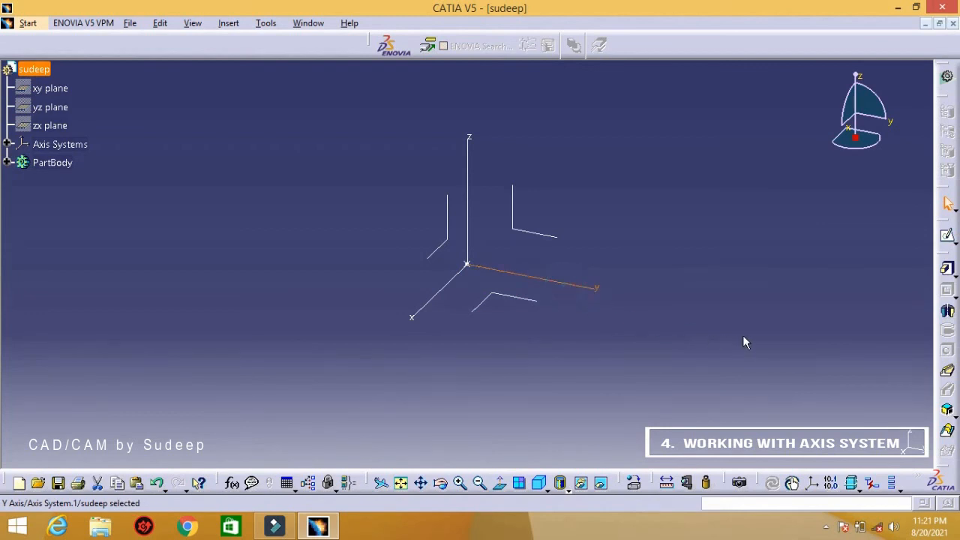
ctrl+click(470, 222)
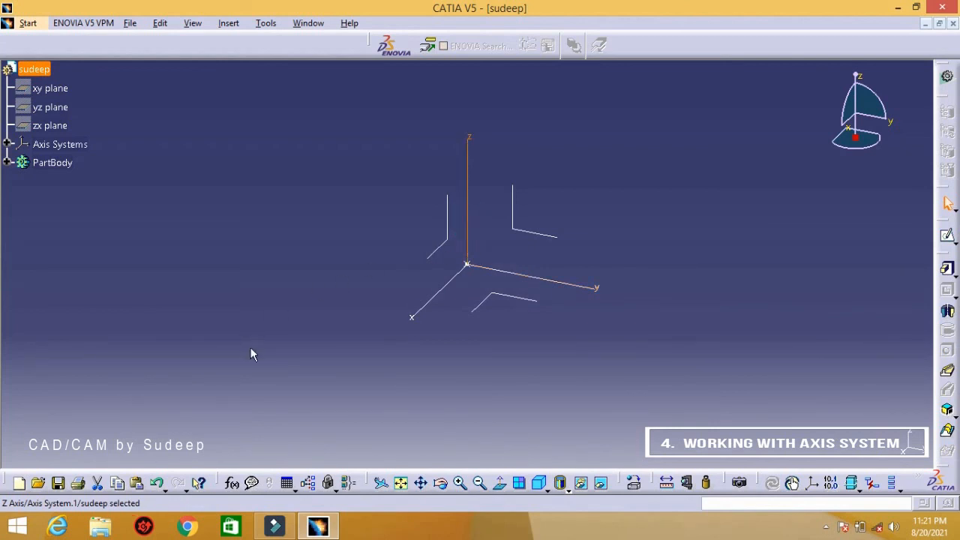
click(424, 305)
Select the point at the axis system's origin, locate it under PartBody in the tree, and clear the selection
click(467, 265)
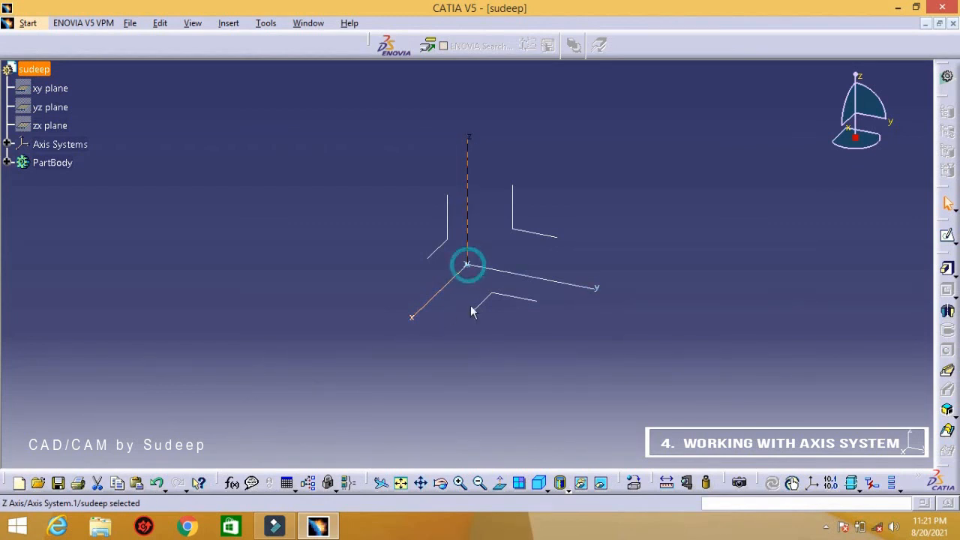
click(467, 265)
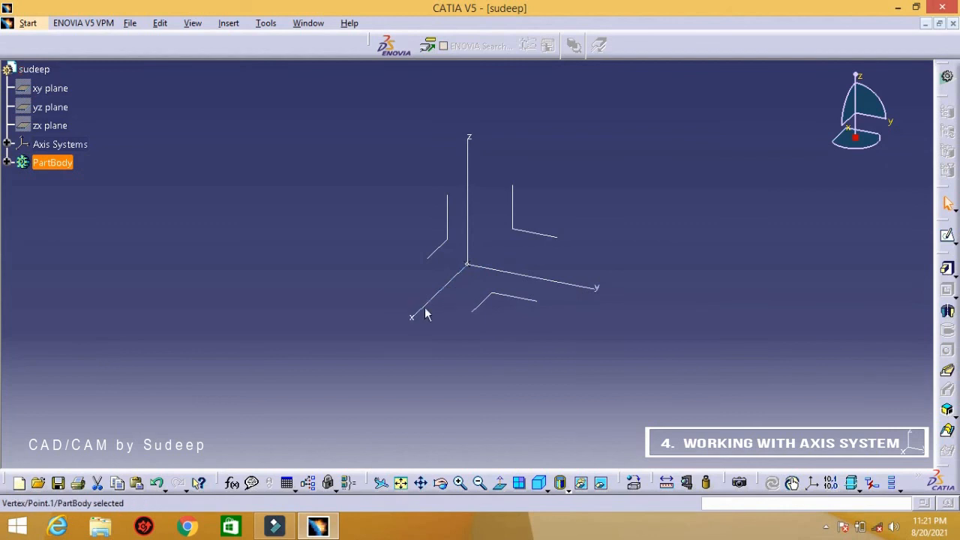
click(8, 163)
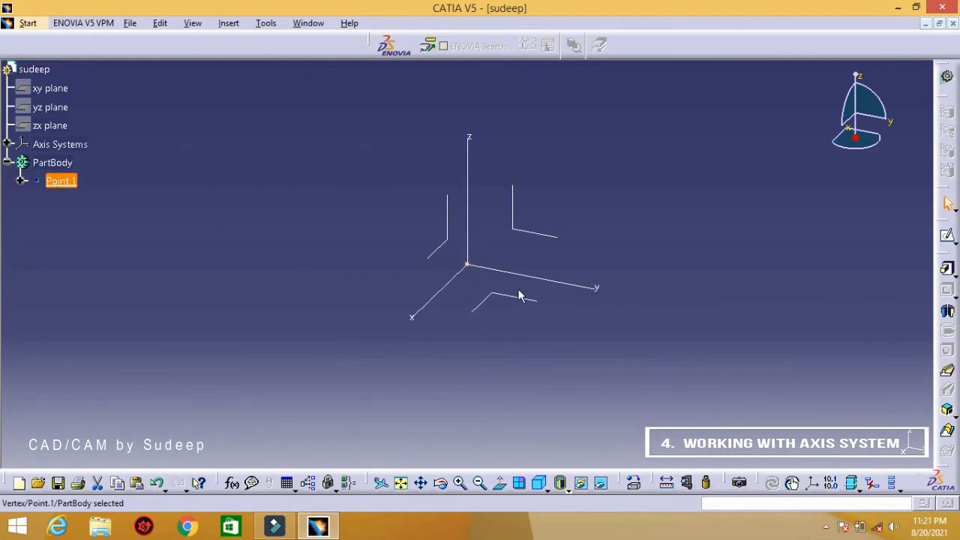
click(690, 250)
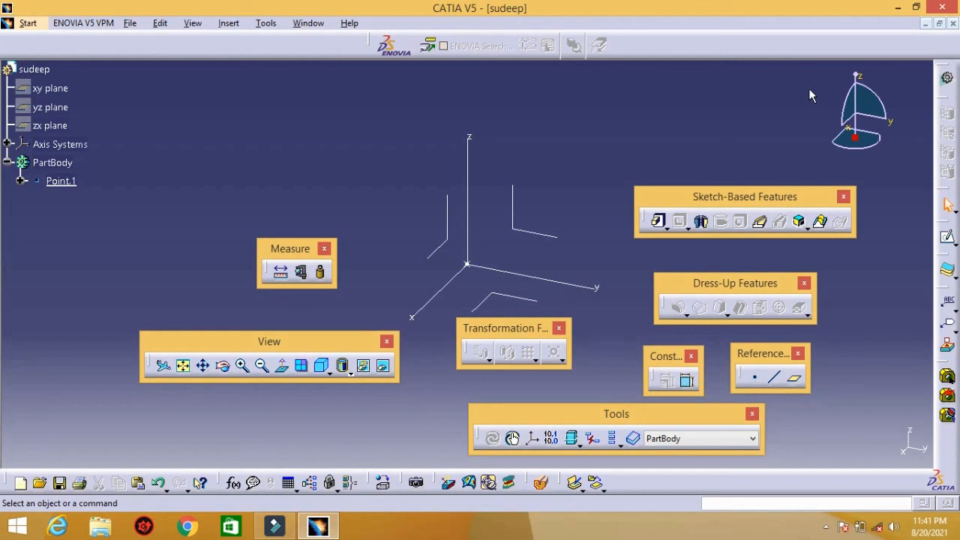
Show the available standard view orientations, including Front View
click(340, 370)
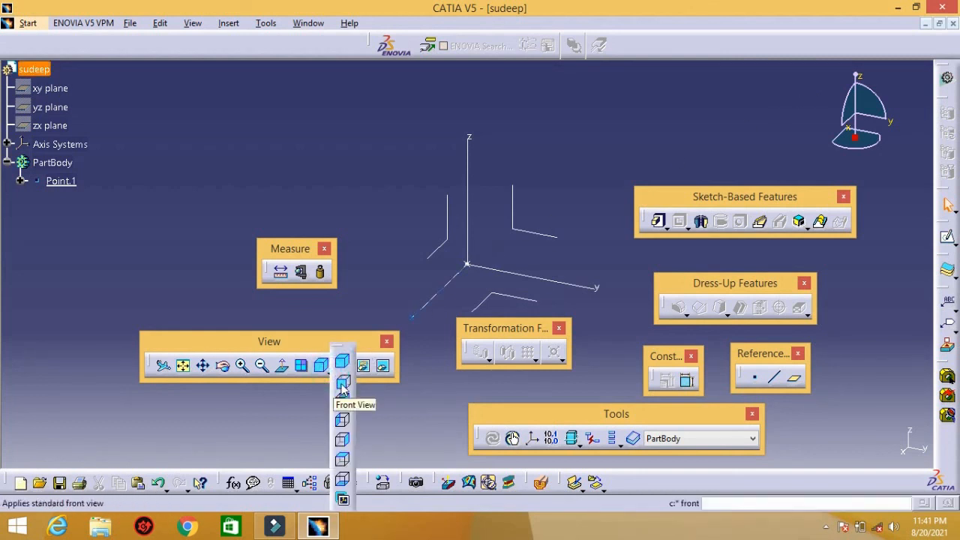